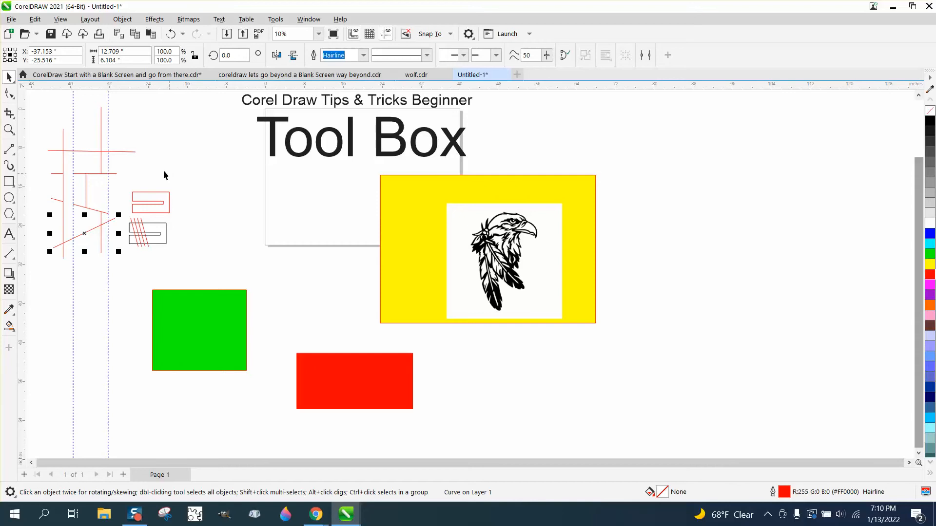
- Crop around the eagle image with the Crop tool while the diagonal red line is still the selected object
{"action": "left_click", "coordinate": [9, 114]}
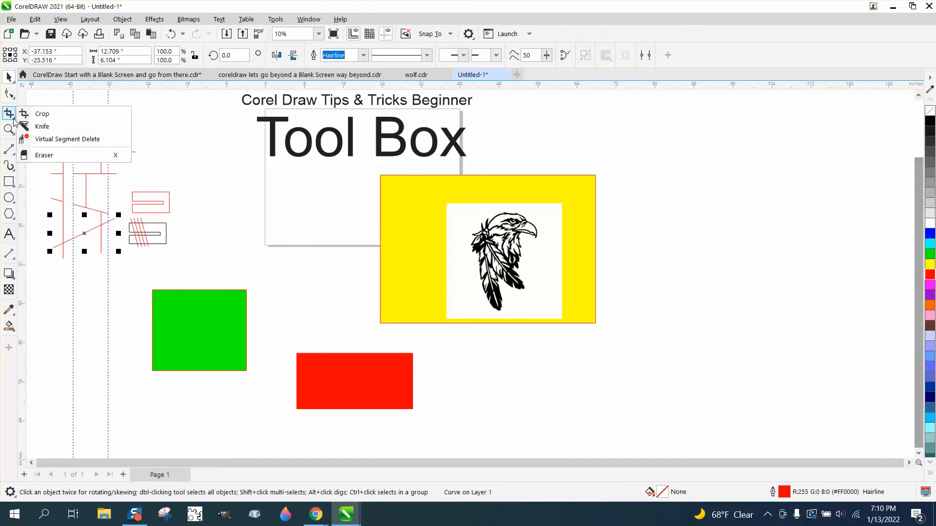
{"action": "left_click", "coordinate": [43, 115]}
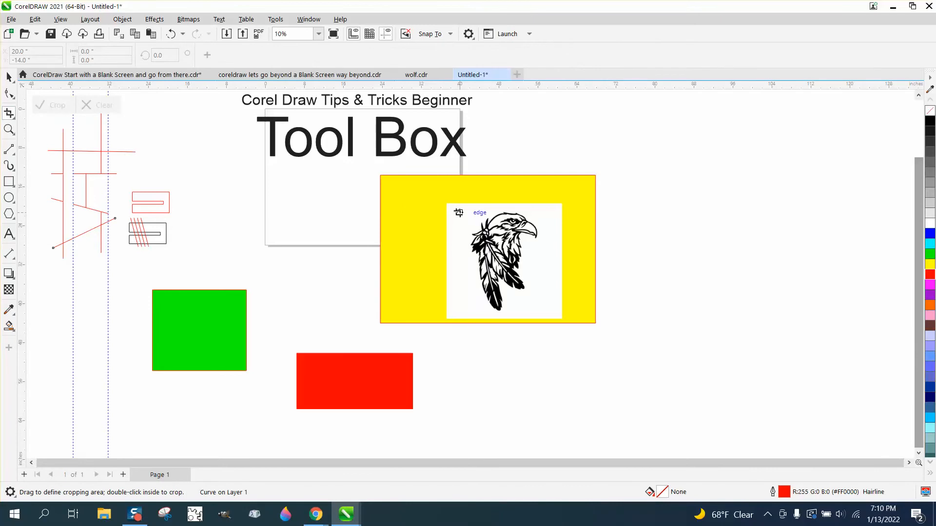
{"action": "left_click_drag", "start_coordinate": [460, 203], "coordinate": [555, 319]}
{"action": "left_click", "coordinate": [62, 115]}
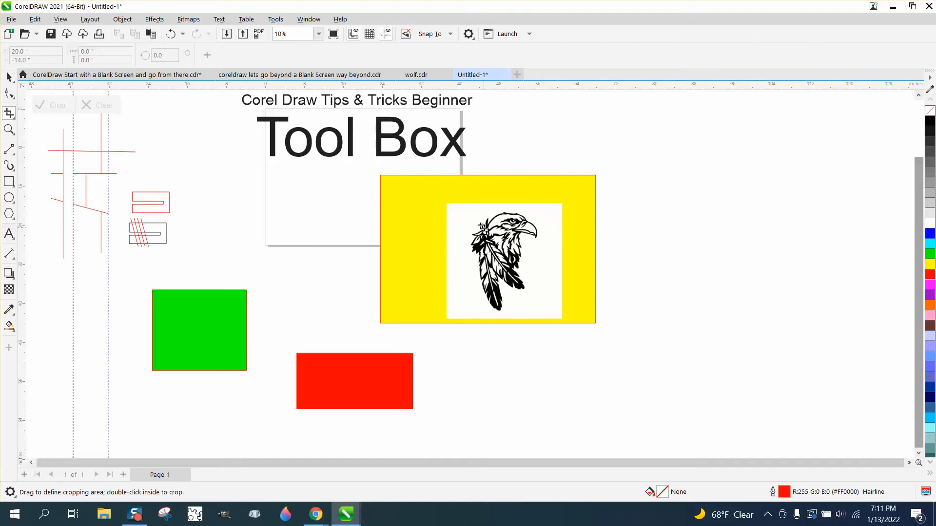
- Crop the drawing to about 20 by 22 inches around the eagle image with nothing selected, and undo that crop
{"action": "left_click_drag", "start_coordinate": [460, 210], "coordinate": [560, 317]}
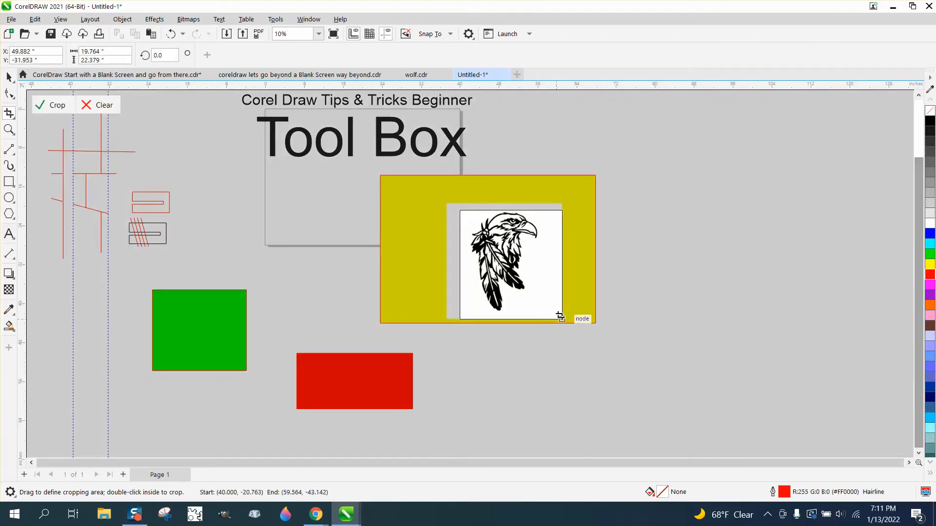
{"action": "left_click", "coordinate": [59, 106]}
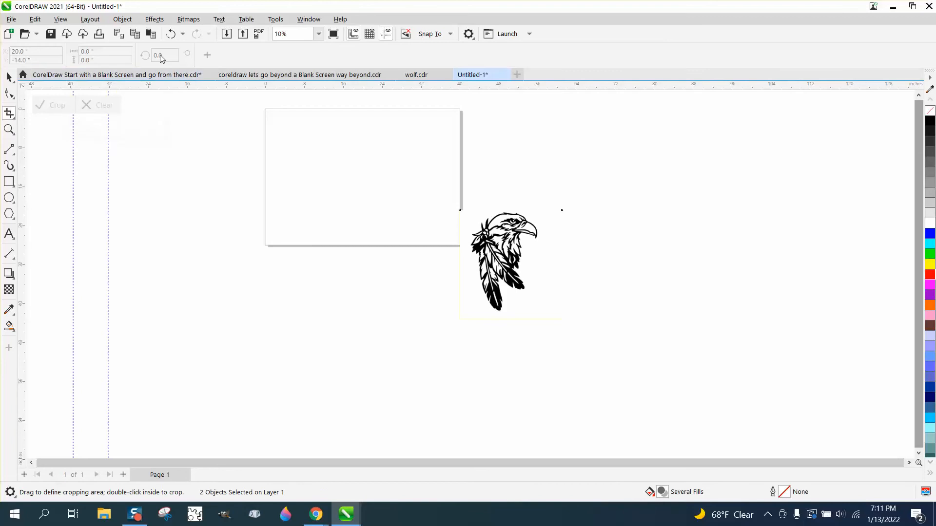
{"action": "left_click", "coordinate": [171, 34]}
- Move the eagle image slightly up and left, and crop only this image to about 21.5 by 22.8 inches
{"action": "left_click", "coordinate": [10, 77]}
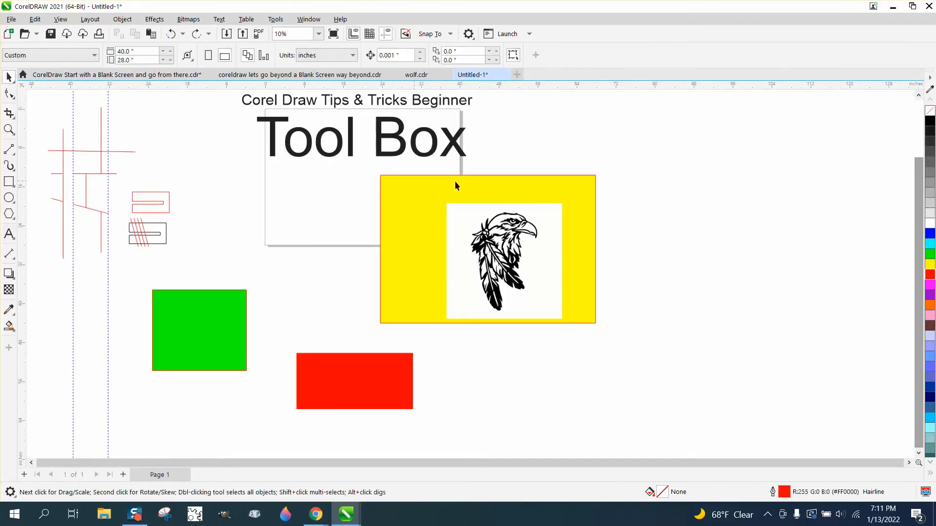
{"action": "left_click_drag", "start_coordinate": [551, 221], "coordinate": [541, 216]}
{"action": "left_click", "coordinate": [11, 115]}
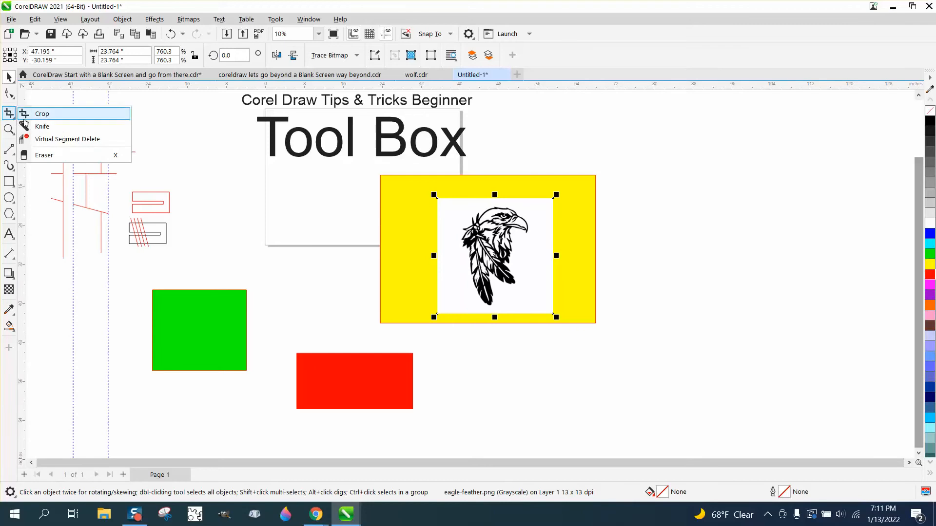
{"action": "left_click", "coordinate": [41, 114]}
{"action": "left_click_drag", "start_coordinate": [446, 208], "coordinate": [550, 309]}
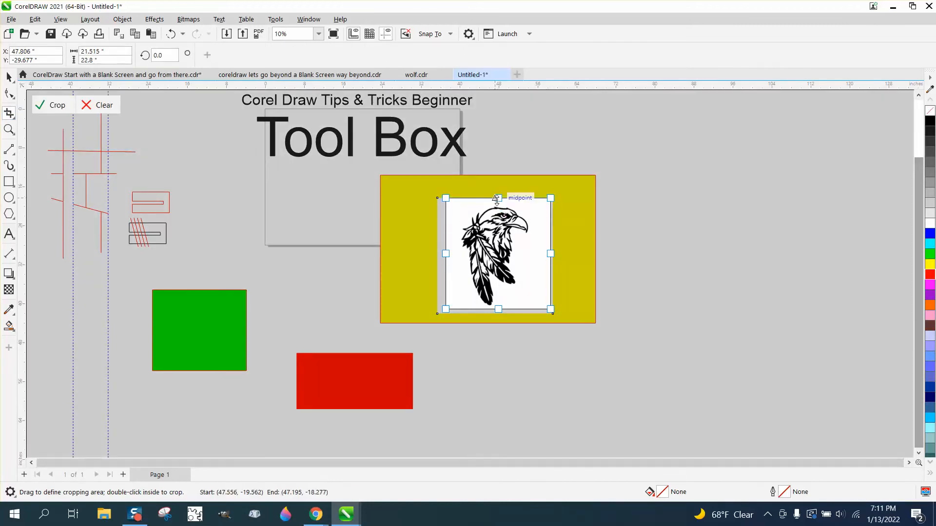
{"action": "left_click", "coordinate": [58, 107]}
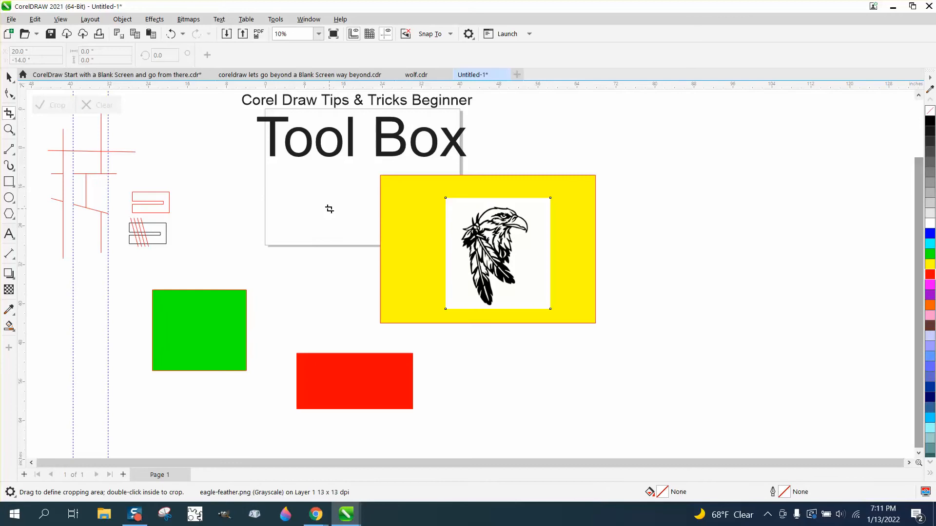
- Reshape the eagle image's outline with the Shape tool by moving its upper-left and lower-right corner nodes inward toward the eagle
{"action": "left_click", "coordinate": [16, 99]}
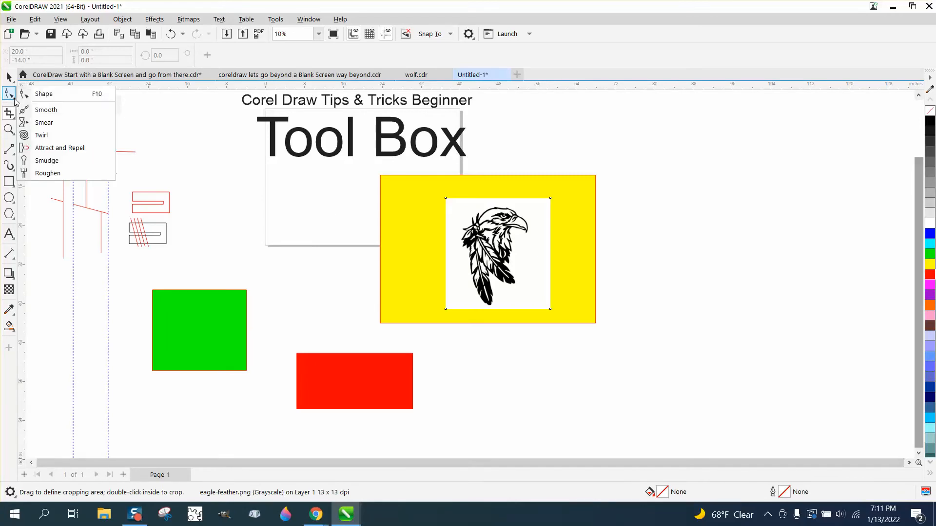
{"action": "left_click", "coordinate": [39, 92]}
{"action": "left_click", "coordinate": [9, 129]}
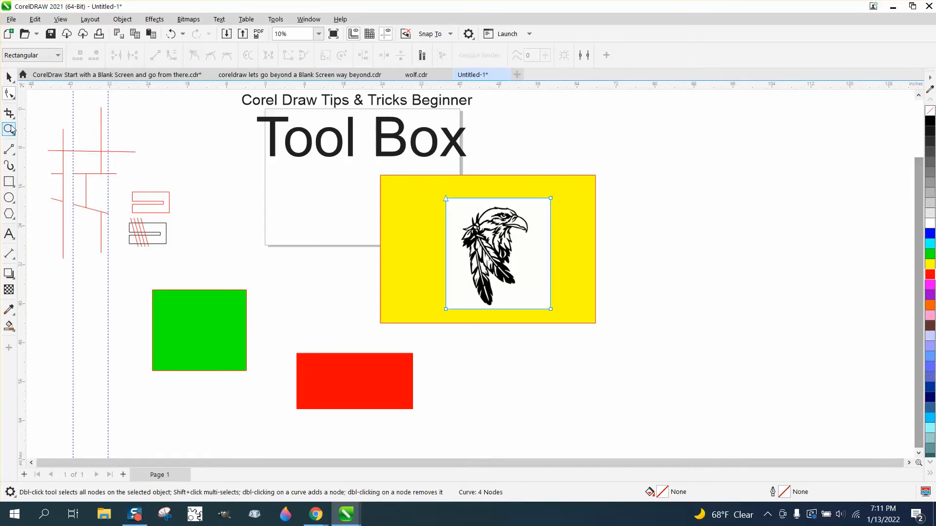
{"action": "left_click", "coordinate": [617, 310]}
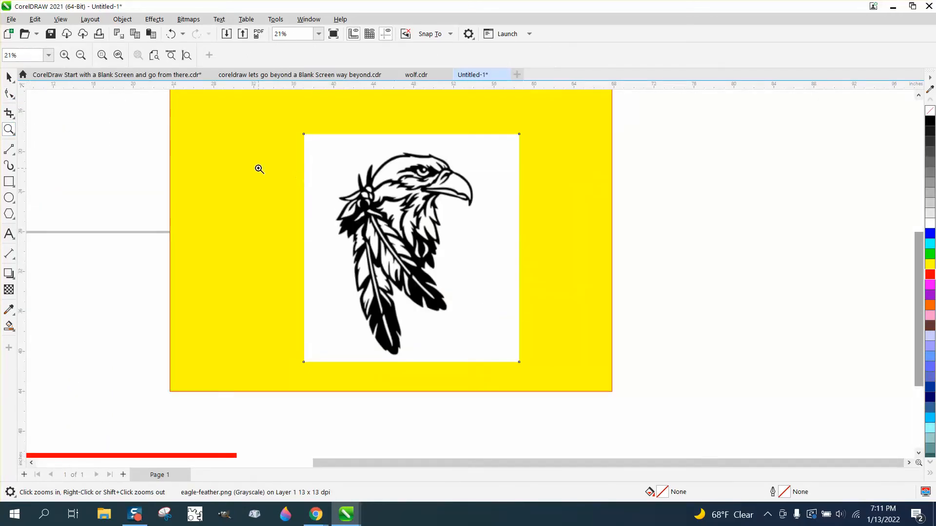
{"action": "left_click", "coordinate": [17, 100]}
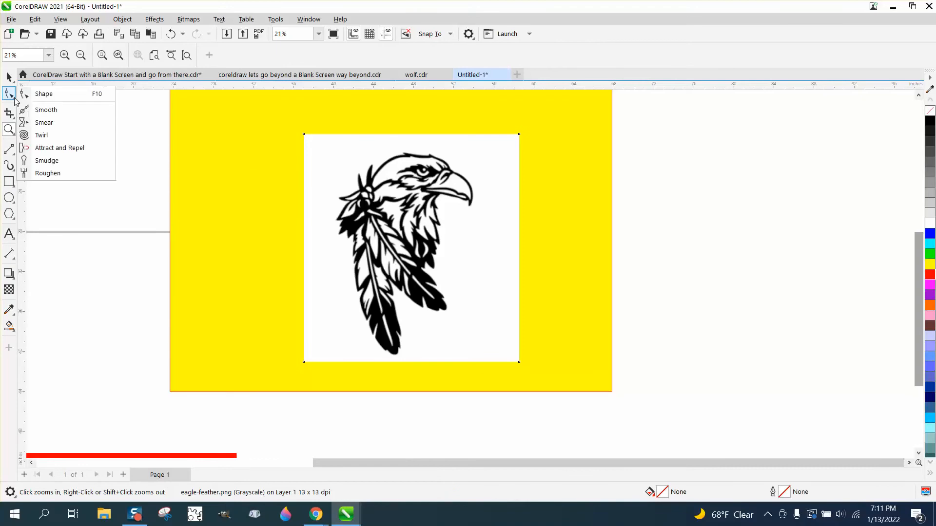
{"action": "left_click", "coordinate": [39, 92]}
{"action": "left_click_drag", "start_coordinate": [301, 134], "coordinate": [340, 154]}
{"action": "left_click_drag", "start_coordinate": [519, 362], "coordinate": [470, 268]}
- Add nodes on the image outline's lower and top edges and fit the lower-right, right and upper-right sides around the eagle
{"action": "double_click", "coordinate": [408, 302]}
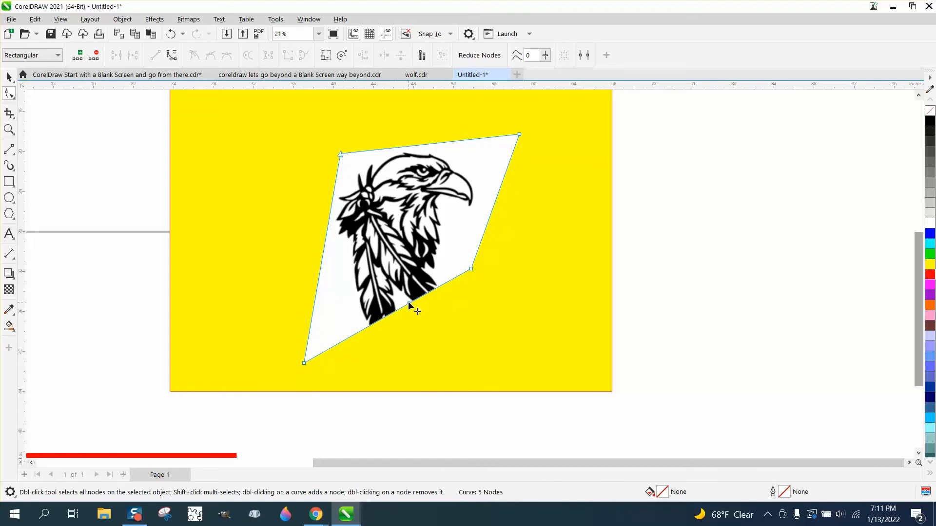
{"action": "left_click_drag", "start_coordinate": [408, 302], "coordinate": [439, 354]}
{"action": "double_click", "coordinate": [482, 139]}
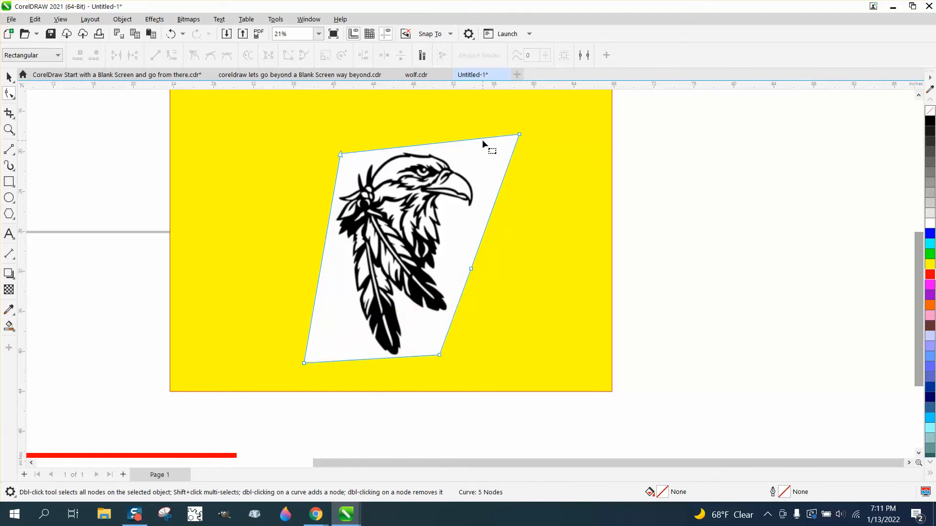
{"action": "left_click_drag", "start_coordinate": [519, 135], "coordinate": [485, 192]}
{"action": "left_click_drag", "start_coordinate": [483, 144], "coordinate": [461, 148]}
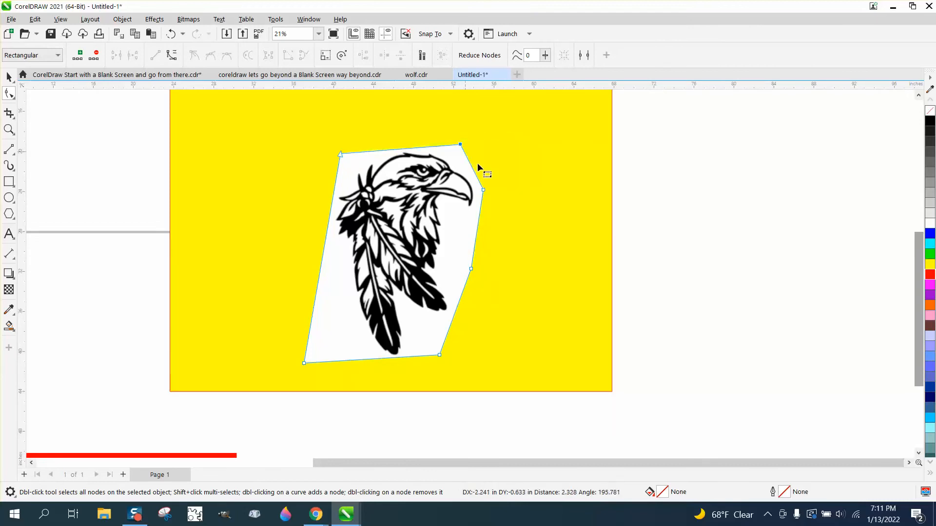
- Add nodes on the image outline's left and bottom edges, delete the lower-left corner node, and pull the outline in around the feathers
{"action": "double_click", "coordinate": [311, 318]}
{"action": "left_click_drag", "start_coordinate": [311, 318], "coordinate": [323, 266]}
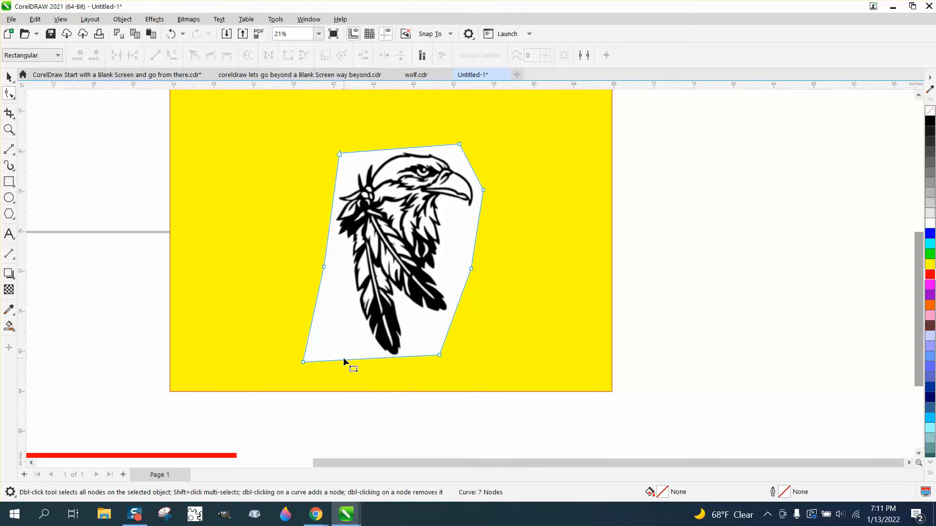
{"action": "left_click_drag", "start_coordinate": [344, 359], "coordinate": [346, 361]}
{"action": "double_click", "coordinate": [347, 361]}
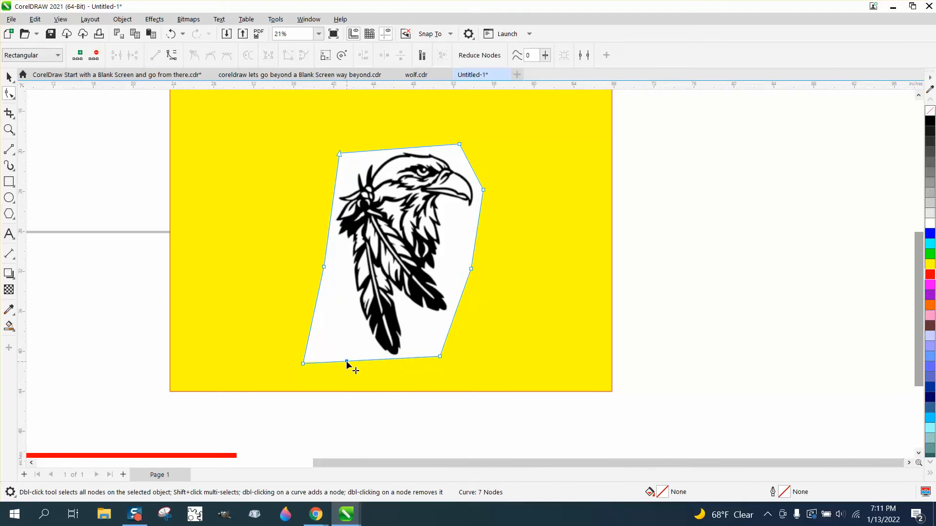
{"action": "double_click", "coordinate": [303, 364]}
{"action": "left_click_drag", "start_coordinate": [347, 361], "coordinate": [354, 352]}
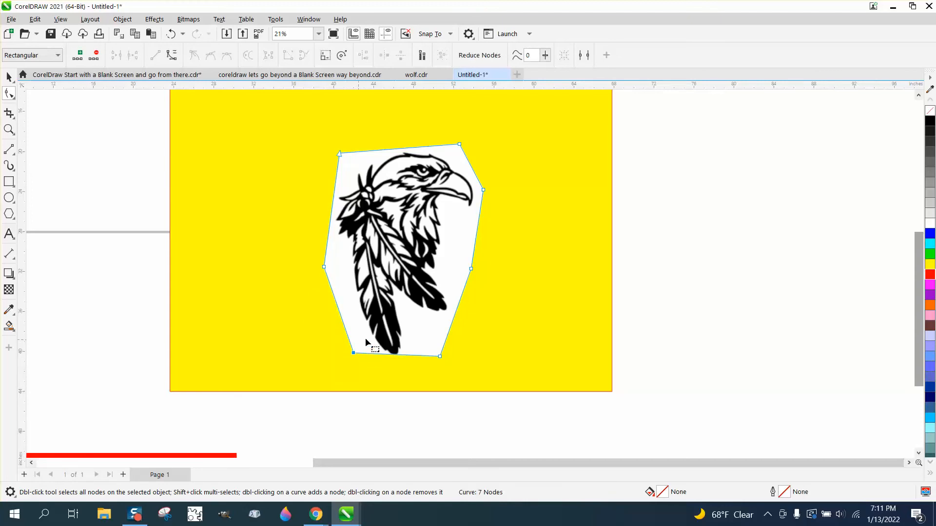
{"action": "left_click", "coordinate": [9, 76]}
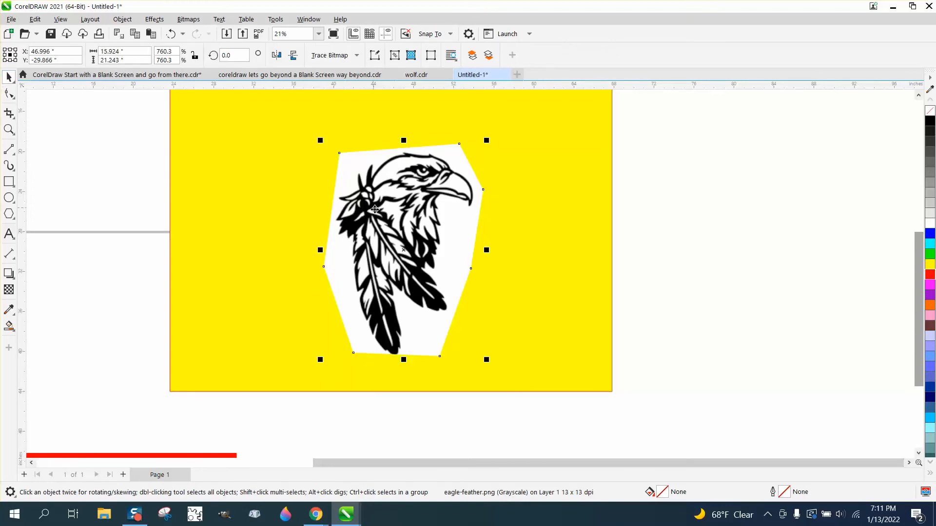
- Slice the red rectangle with two crossing straight Knife cuts running between its left and right edges
{"action": "scroll", "coordinate": [484, 266], "scroll_direction": "down", "scroll_amount": 2}
{"action": "scroll", "coordinate": [485, 266], "scroll_direction": "down", "scroll_amount": 4}
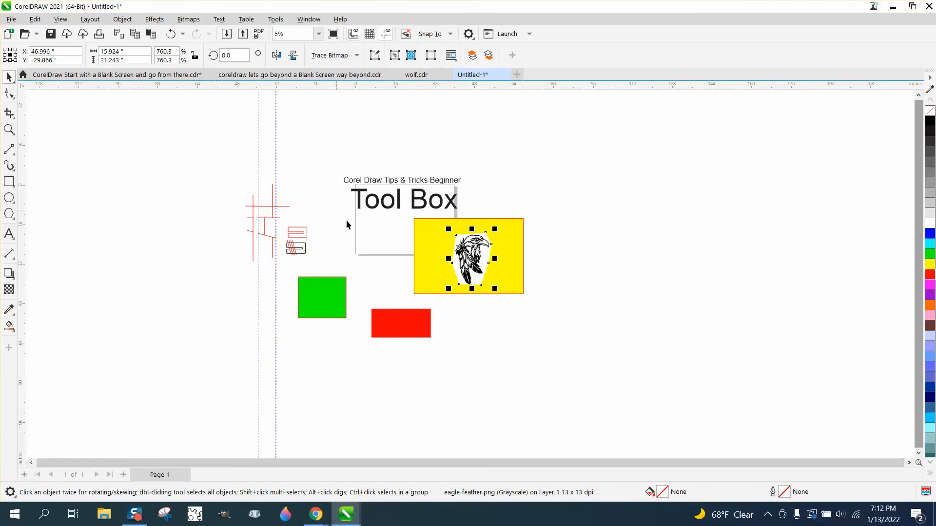
{"action": "left_click", "coordinate": [9, 130]}
{"action": "left_click_drag", "start_coordinate": [275, 258], "coordinate": [456, 373]}
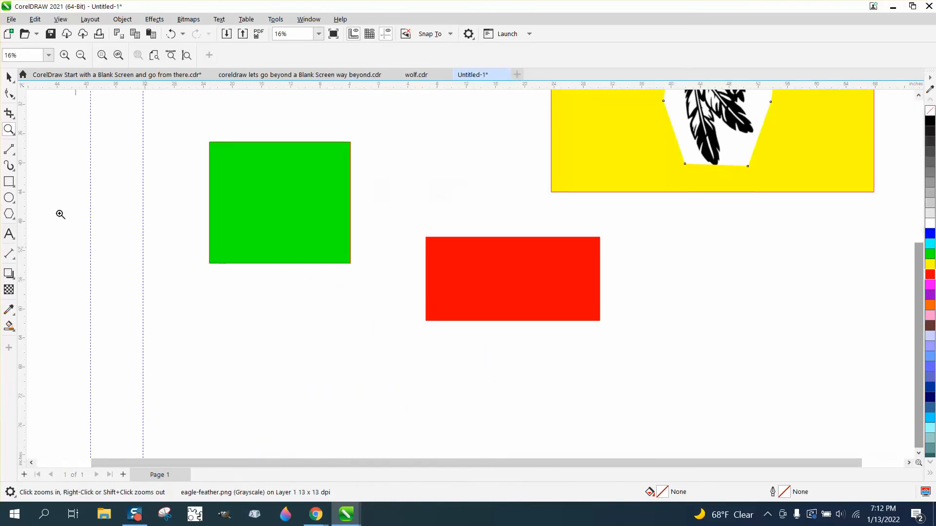
{"action": "left_click", "coordinate": [14, 120]}
{"action": "left_click", "coordinate": [40, 127]}
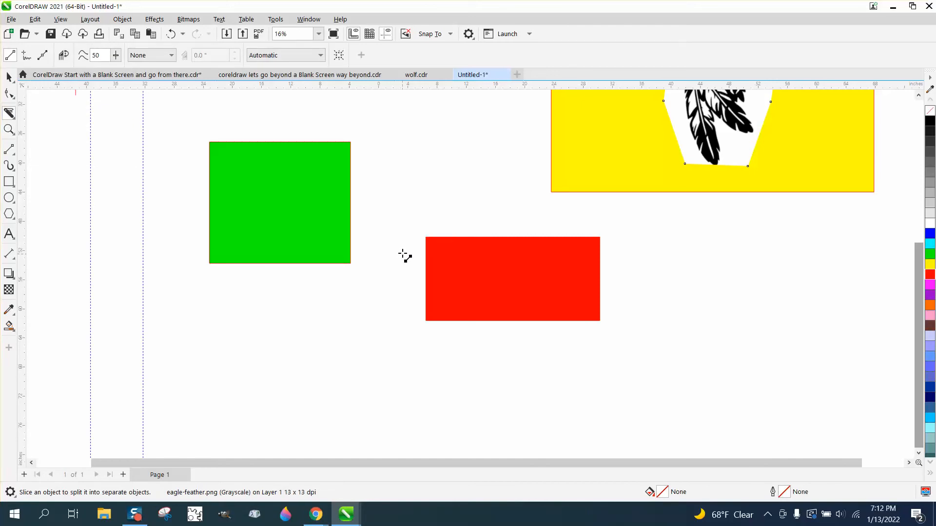
{"action": "left_click_drag", "start_coordinate": [403, 254], "coordinate": [623, 276]}
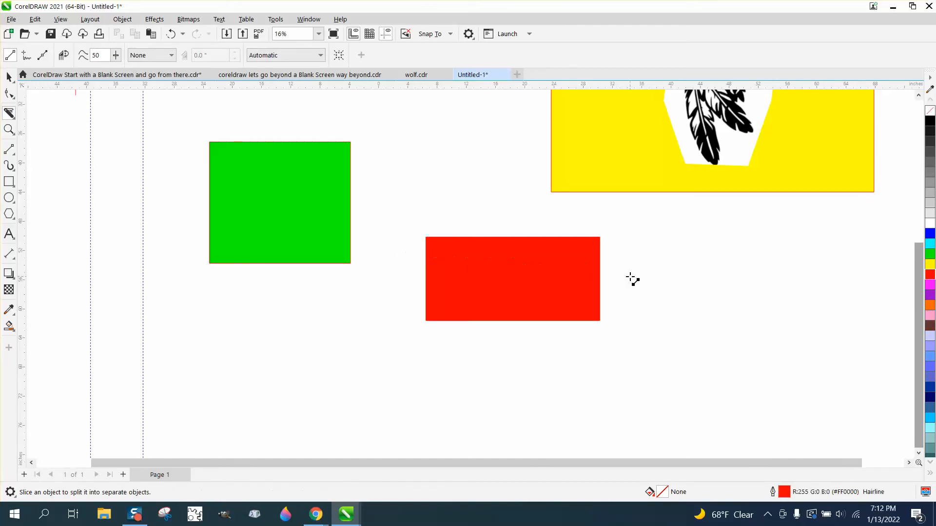
{"action": "left_click", "coordinate": [599, 273]}
{"action": "left_click", "coordinate": [426, 318]}
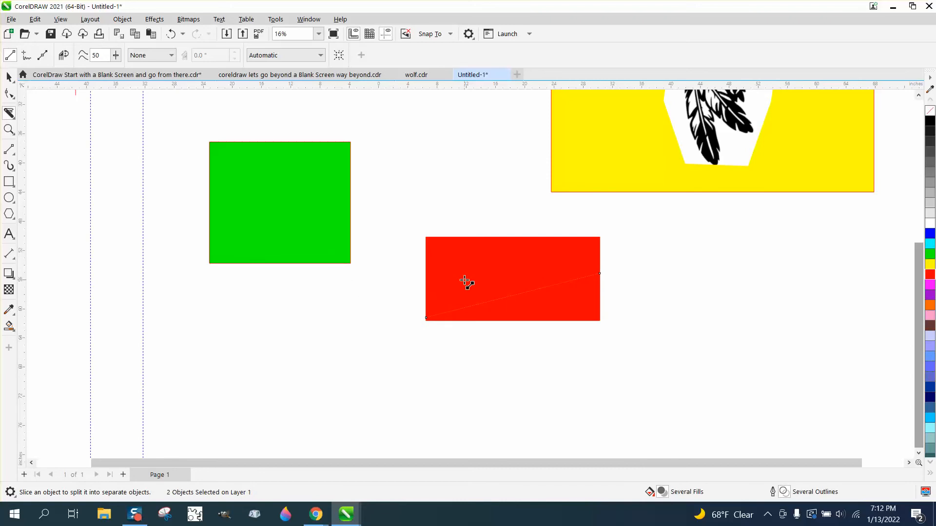
{"action": "mouse_move", "coordinate": [409, 262]}
{"action": "left_mouse_down"}
{"action": "mouse_move", "coordinate": [540, 275]}
{"action": "mouse_move", "coordinate": [676, 316]}
{"action": "left_mouse_up"}
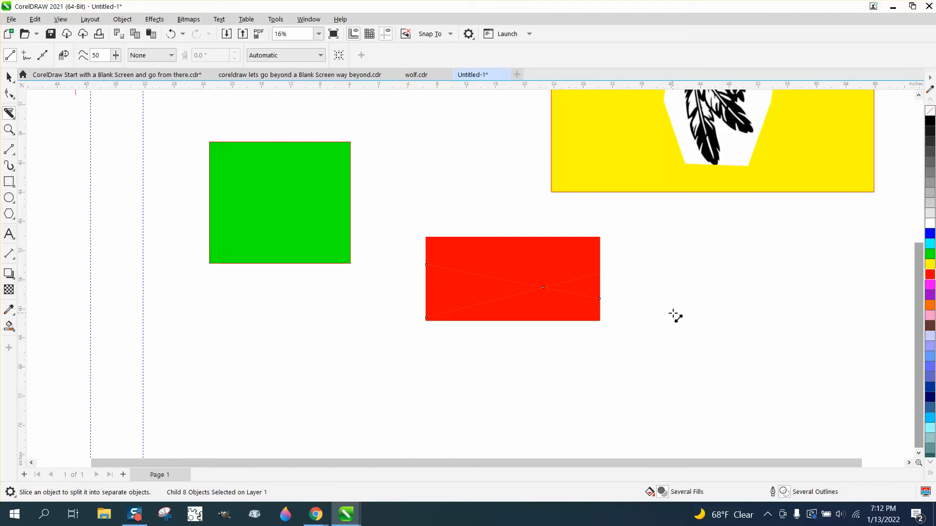
- Move the upper part of the sliced red rectangle slightly upward, away from the lower part
{"action": "left_click", "coordinate": [8, 77]}
{"action": "left_click", "coordinate": [397, 161]}
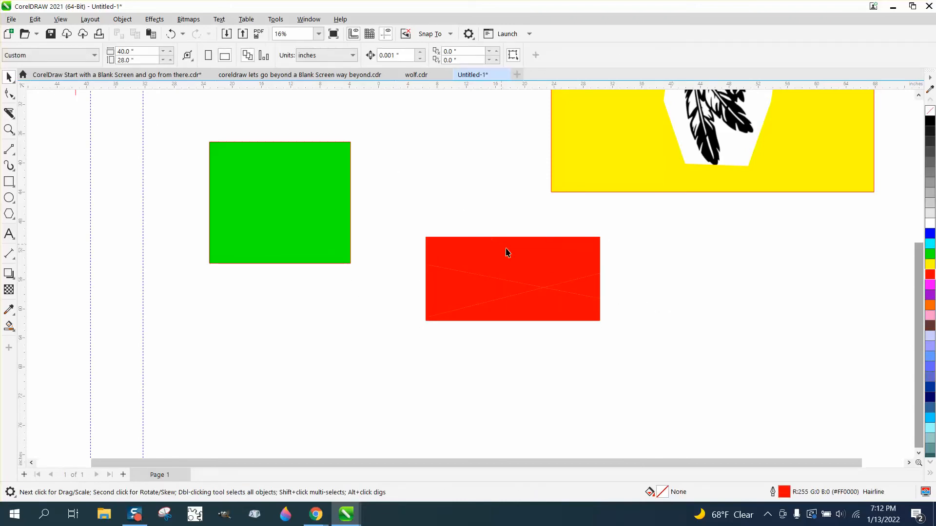
{"action": "left_click_drag", "start_coordinate": [507, 252], "coordinate": [505, 236]}
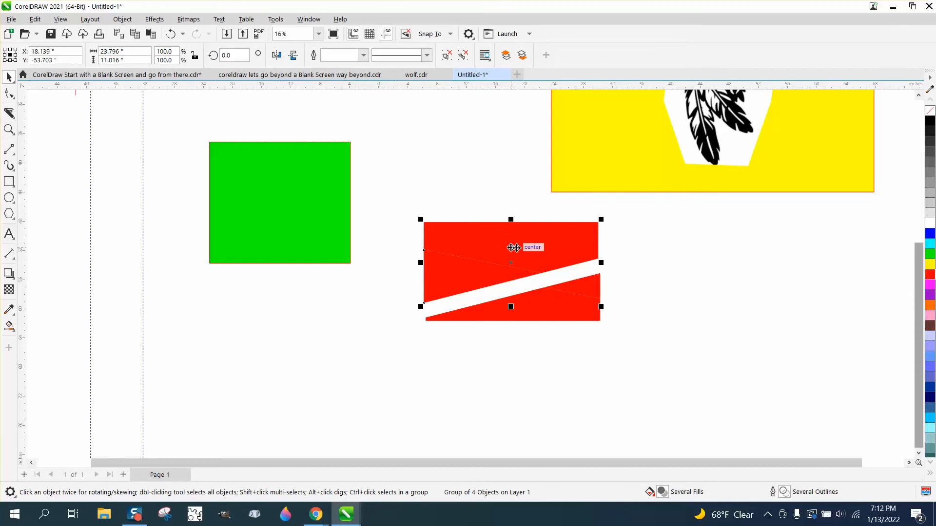
- Undo the piece's move and both Knife cuts on the red rectangle
{"action": "left_click", "coordinate": [171, 34]}
{"action": "left_click", "coordinate": [171, 34]}
{"action": "left_click", "coordinate": [171, 34]}
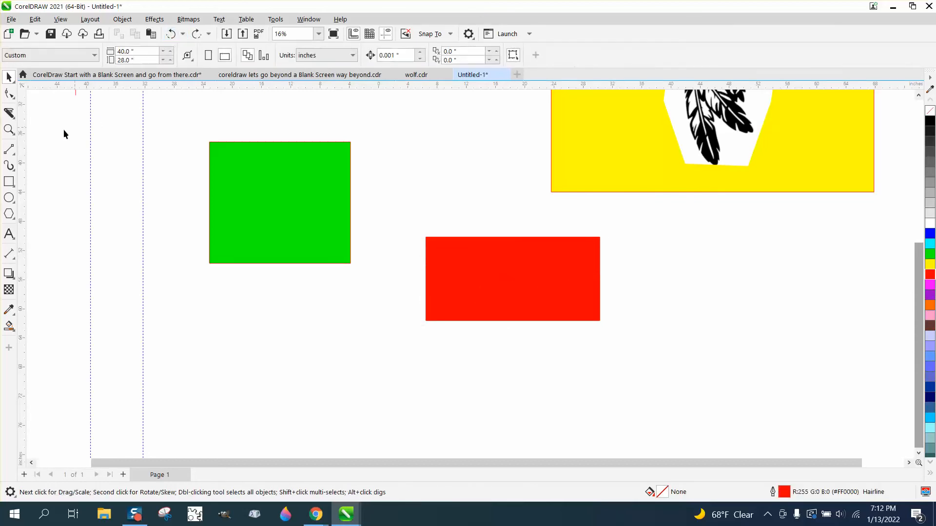
- Set the Knife tool to cut with a 0.5 inch gap and slice the red rectangle from its left edge down to its right edge
{"action": "left_click", "coordinate": [9, 113]}
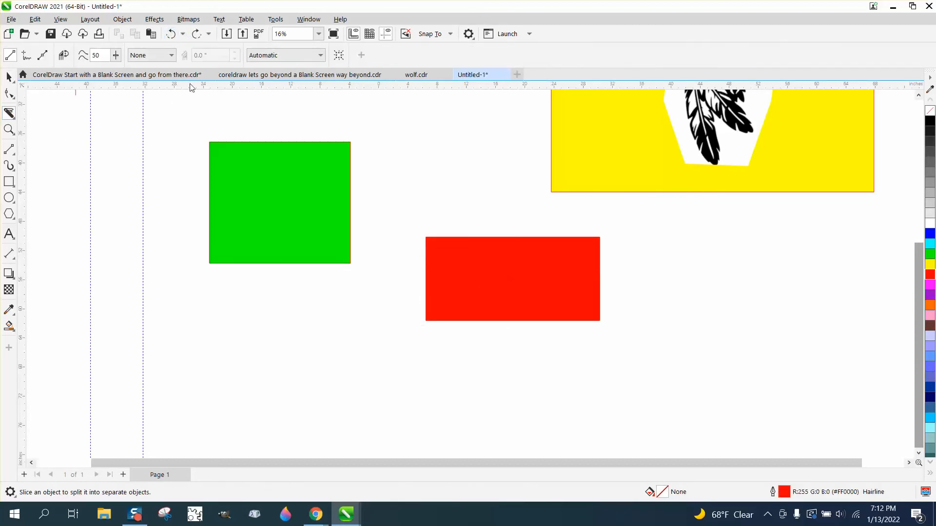
{"action": "left_click", "coordinate": [171, 55]}
{"action": "left_click", "coordinate": [154, 79]}
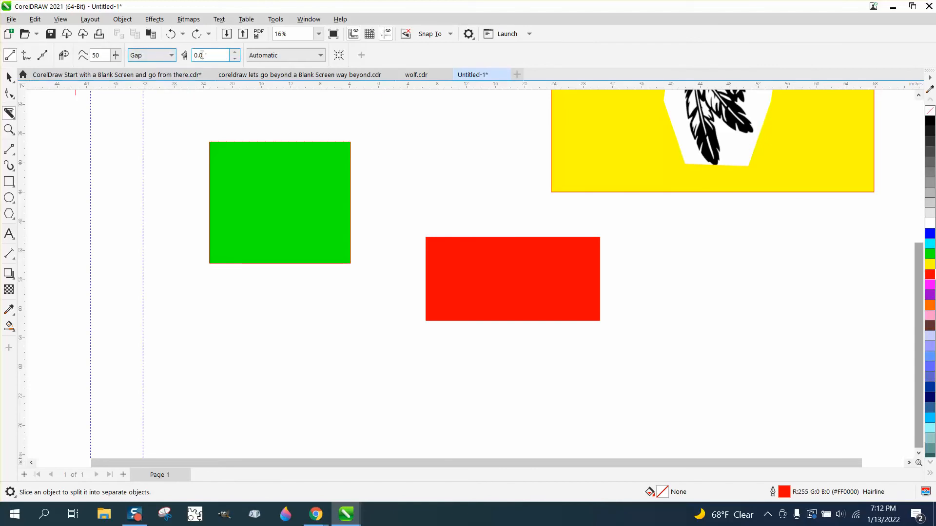
{"action": "type", "text": ".5"}
{"action": "mouse_move", "coordinate": [393, 256]}
{"action": "left_mouse_down"}
{"action": "mouse_move", "coordinate": [588, 267]}
{"action": "mouse_move", "coordinate": [610, 292]}
{"action": "left_mouse_up"}
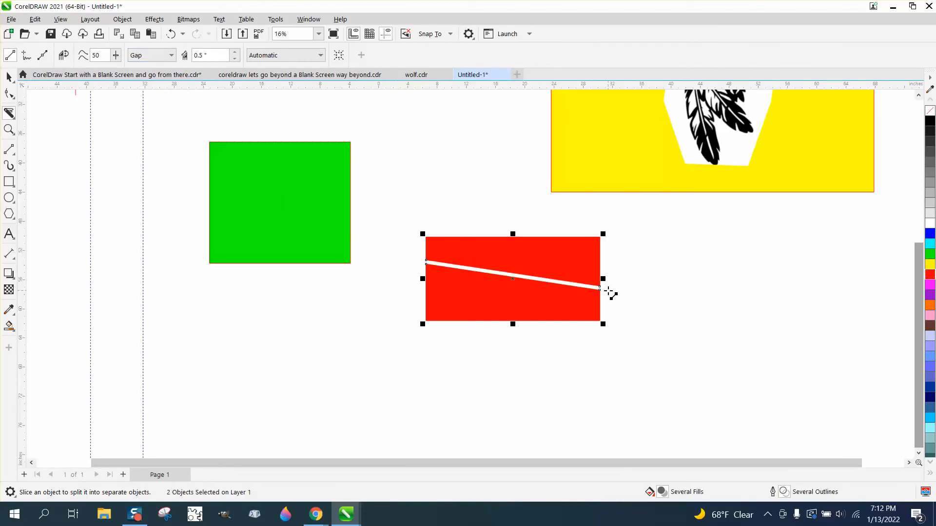
{"action": "left_click", "coordinate": [9, 129]}
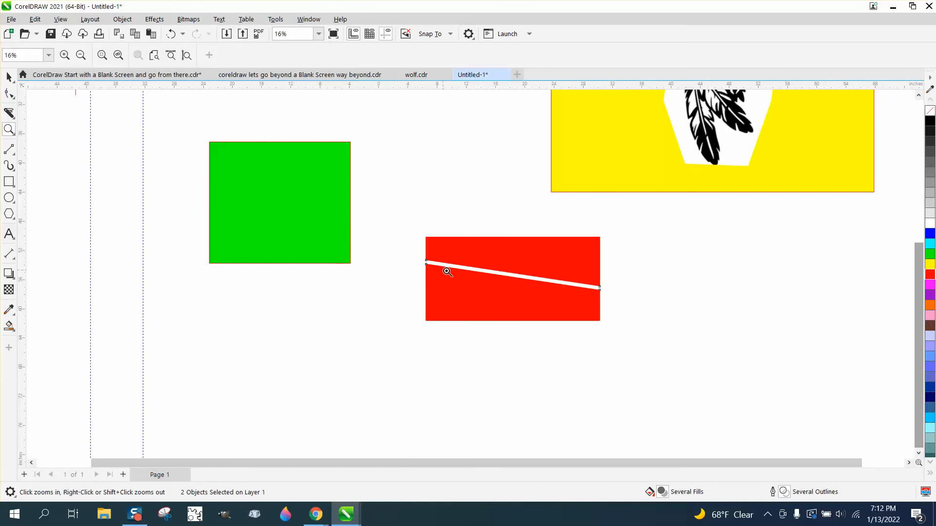
{"action": "left_click_drag", "start_coordinate": [414, 221], "coordinate": [660, 353]}
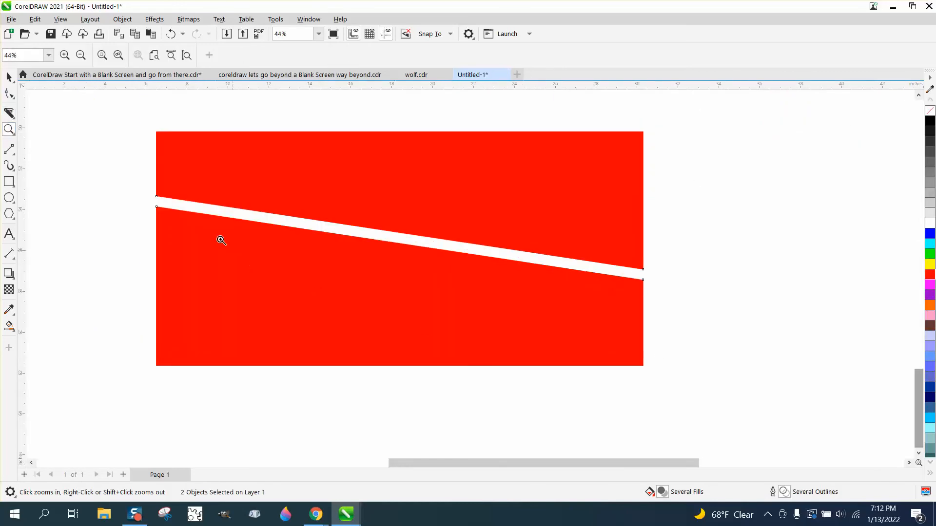
{"action": "right_click", "coordinate": [454, 203]}
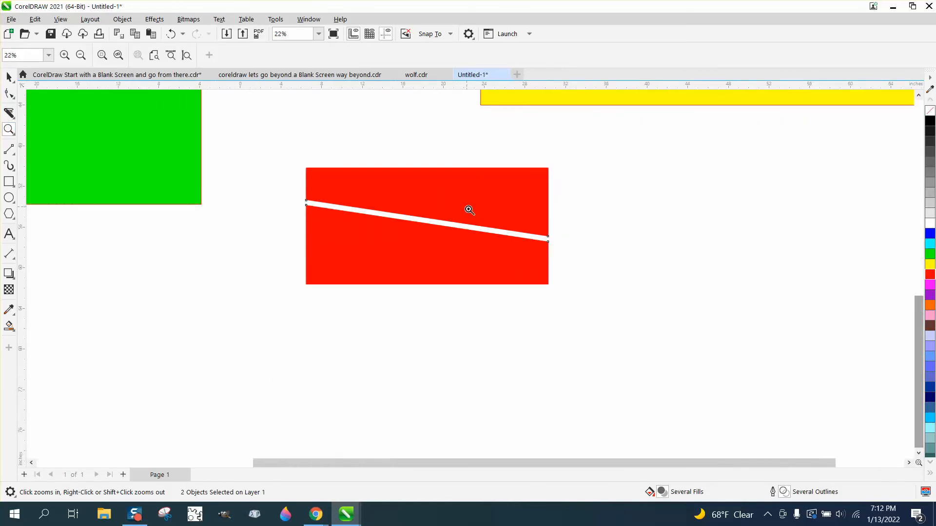
- Review the Knife tool's outline handling choices: Automatic, Convert to objects and Keep outlines
{"action": "scroll", "coordinate": [477, 216], "scroll_direction": "down", "scroll_amount": 1}
{"action": "scroll", "coordinate": [479, 223], "scroll_direction": "down", "scroll_amount": 1}
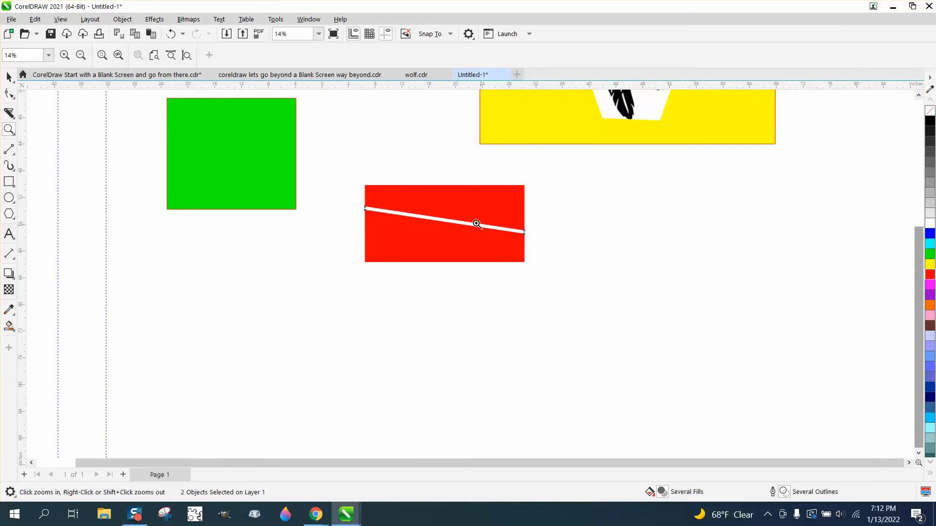
{"action": "left_click", "coordinate": [17, 119]}
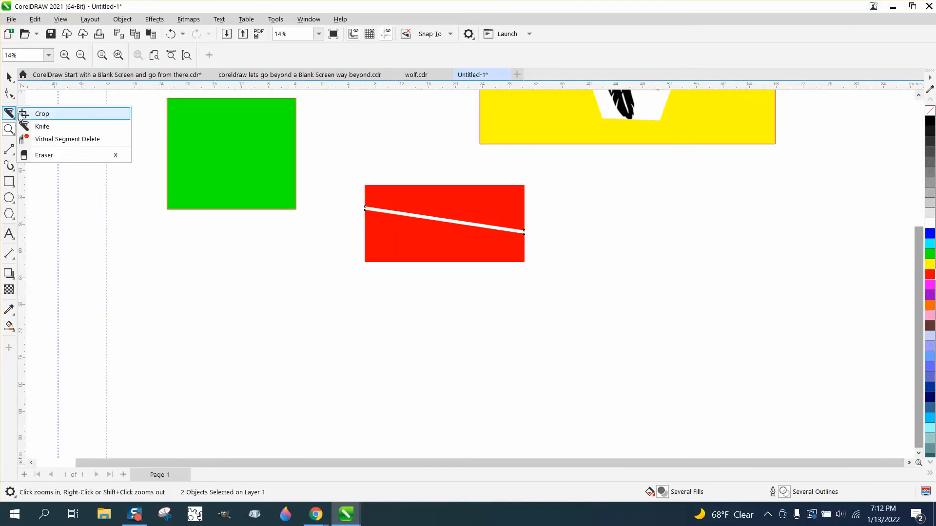
{"action": "left_click", "coordinate": [42, 127]}
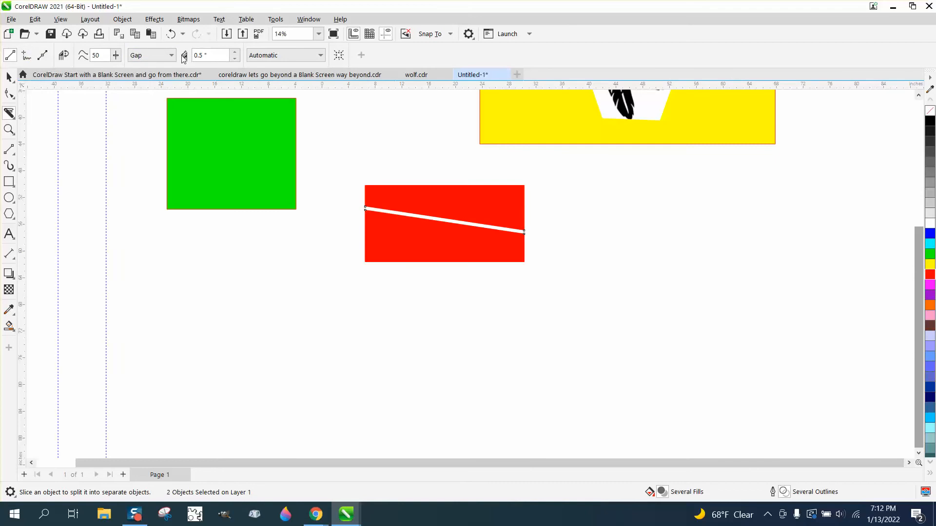
{"action": "left_click", "coordinate": [321, 58]}
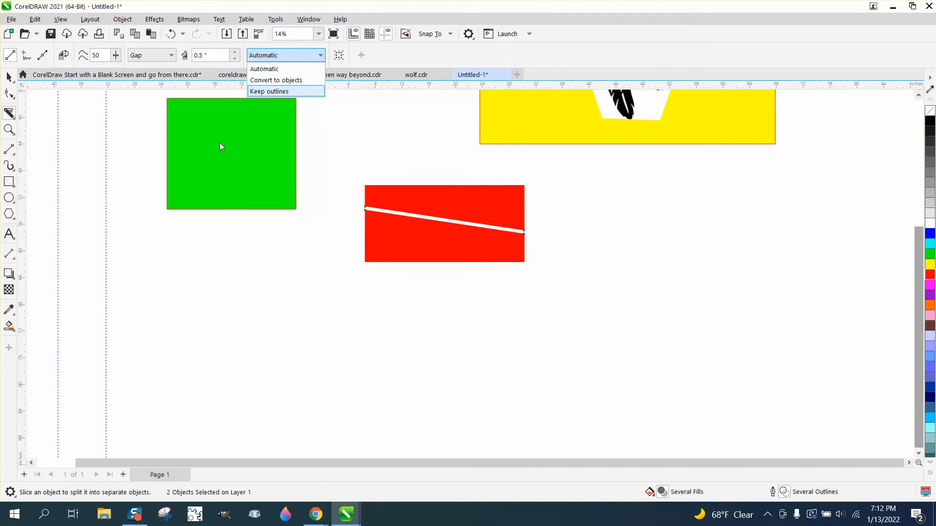
{"action": "left_click", "coordinate": [16, 118]}
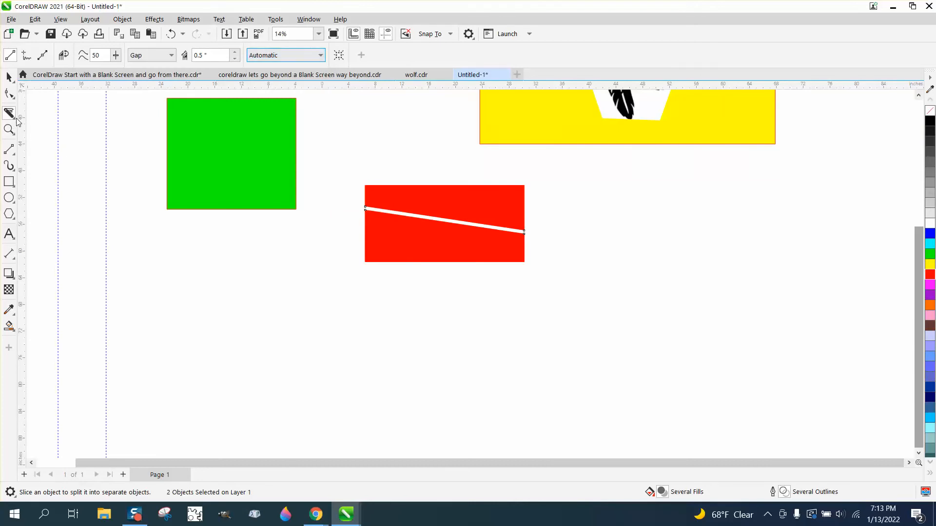
- Set the Eraser thickness to 1 inch and erase one horizontal and one vertical strip across the middle of the green rectangle
{"action": "left_click", "coordinate": [15, 119]}
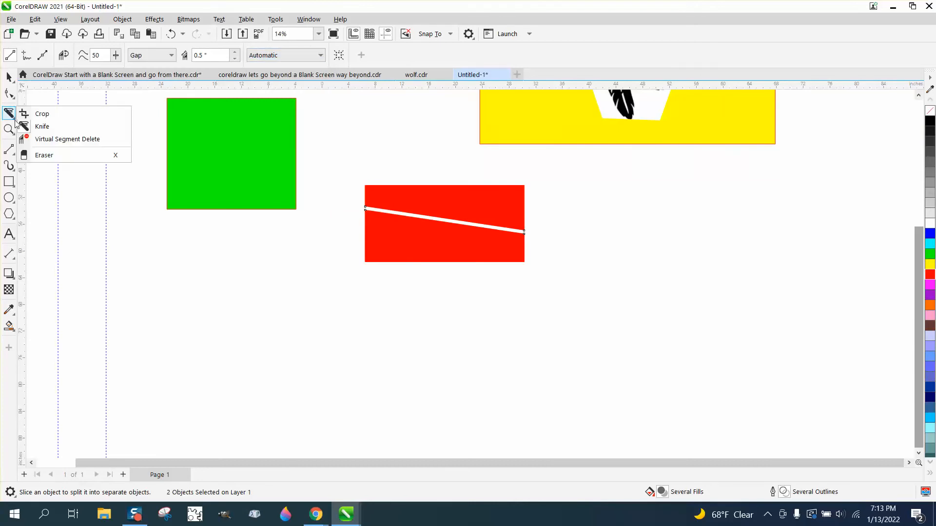
{"action": "left_click", "coordinate": [44, 155]}
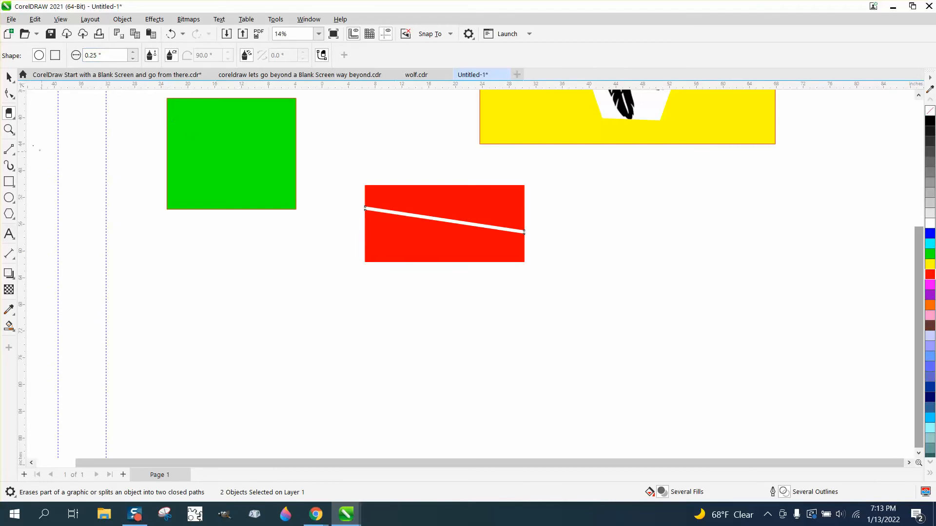
{"action": "left_click", "coordinate": [8, 130]}
{"action": "scroll", "coordinate": [113, 159], "scroll_direction": "down", "scroll_amount": 1}
{"action": "left_click_drag", "start_coordinate": [153, 109], "coordinate": [325, 235]}
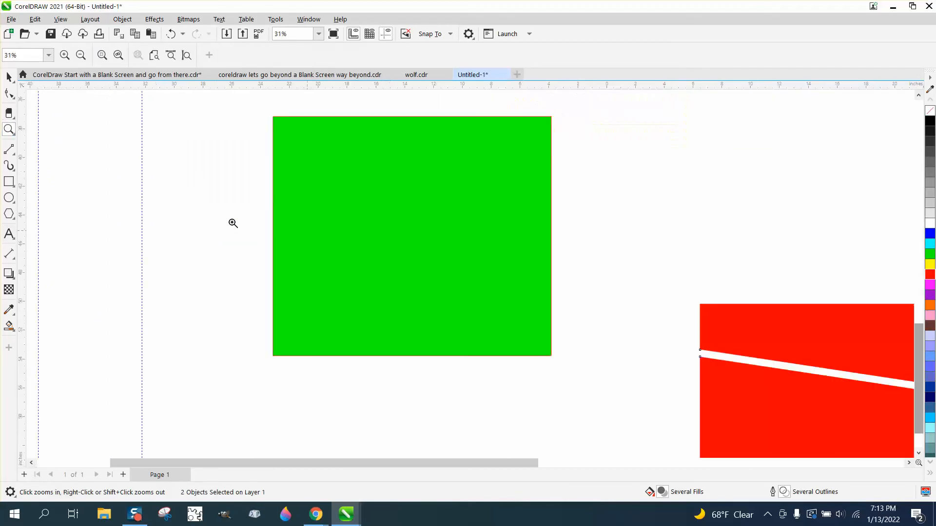
{"action": "left_click", "coordinate": [12, 116]}
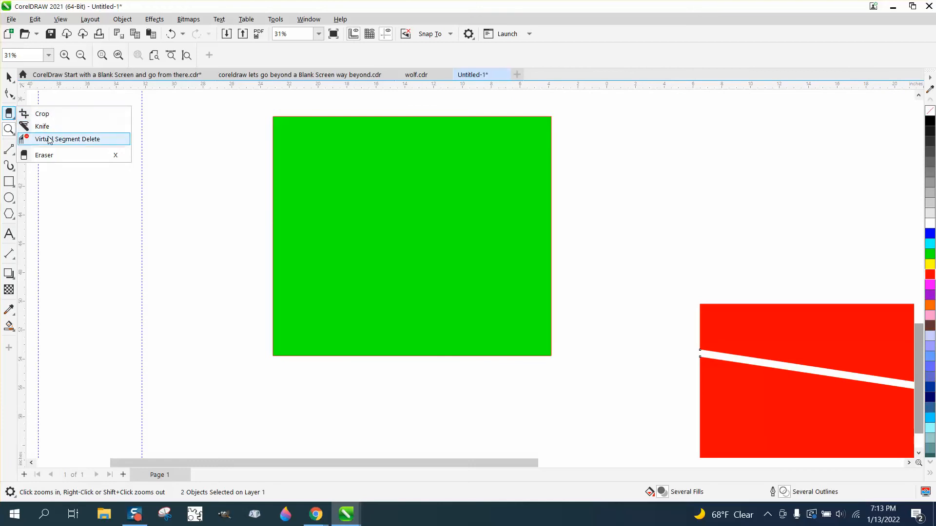
{"action": "left_click", "coordinate": [48, 156]}
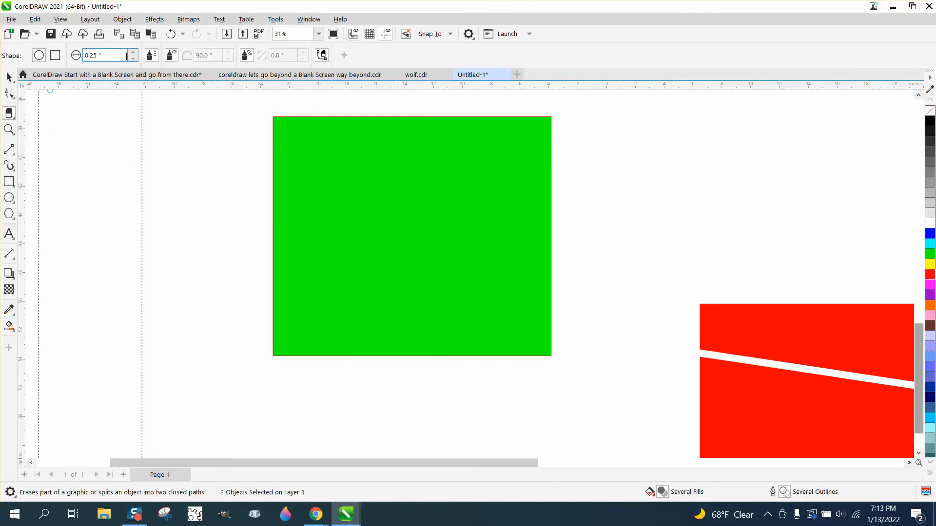
{"action": "left_click_drag", "start_coordinate": [127, 55], "coordinate": [82, 55]}
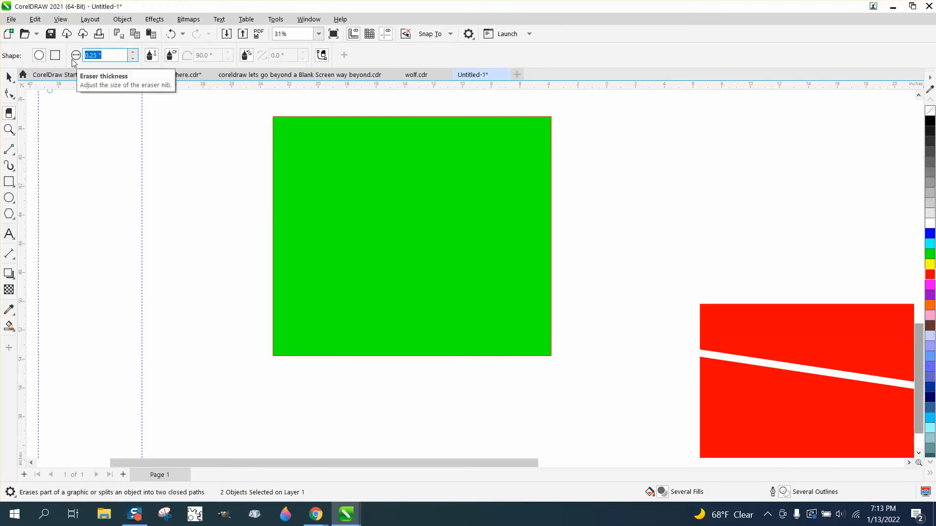
{"action": "type", "text": "1"}
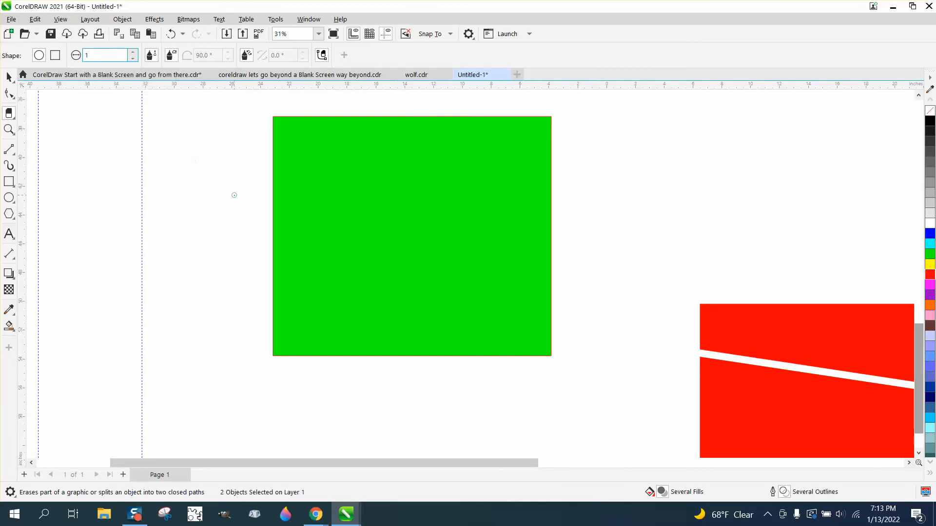
{"action": "key", "text": "Return"}
{"action": "left_click_drag", "start_coordinate": [253, 211], "coordinate": [599, 229]}
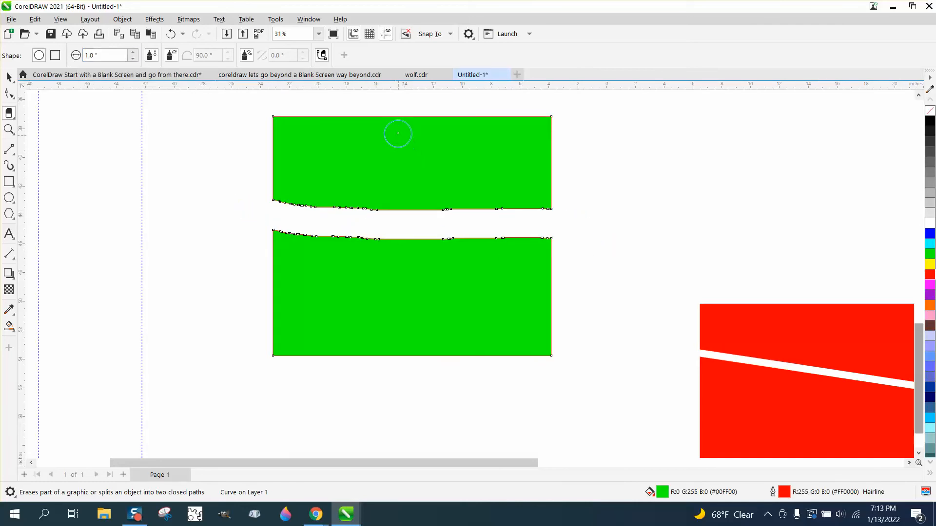
{"action": "left_click_drag", "start_coordinate": [397, 110], "coordinate": [412, 380]}
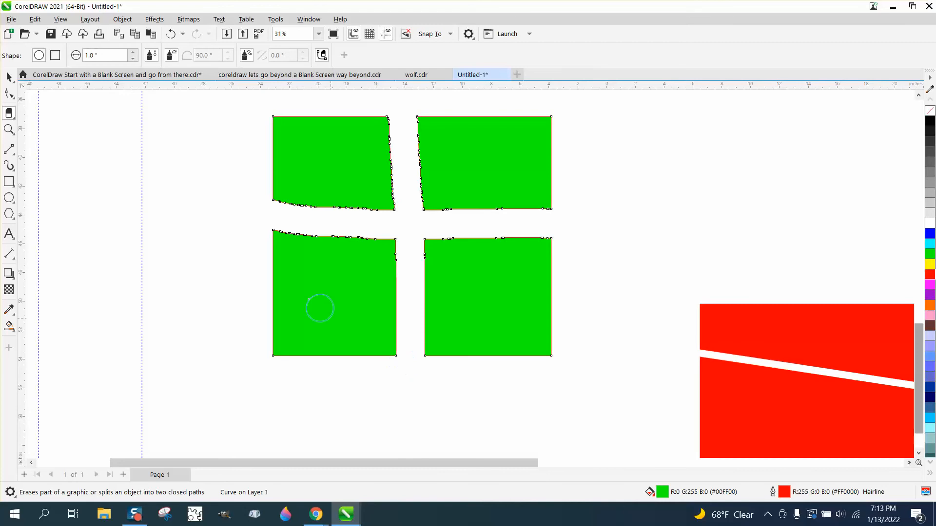
- Set the Eraser thickness to 0.25 inch, then erase a horizontal strip across the upper green pieces and a bulb-shaped loop inside the lower-left piece
{"action": "left_click_drag", "start_coordinate": [100, 55], "coordinate": [65, 56]}
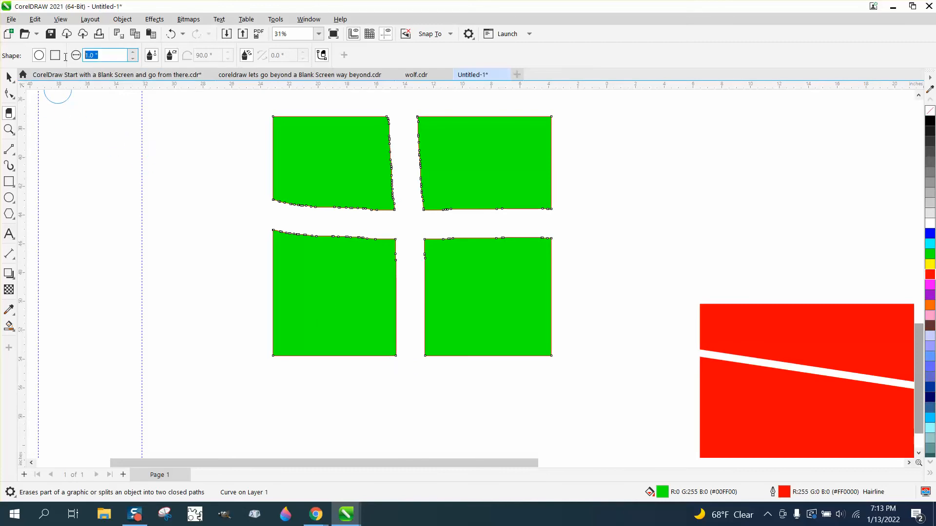
{"action": "type", "text": ".25"}
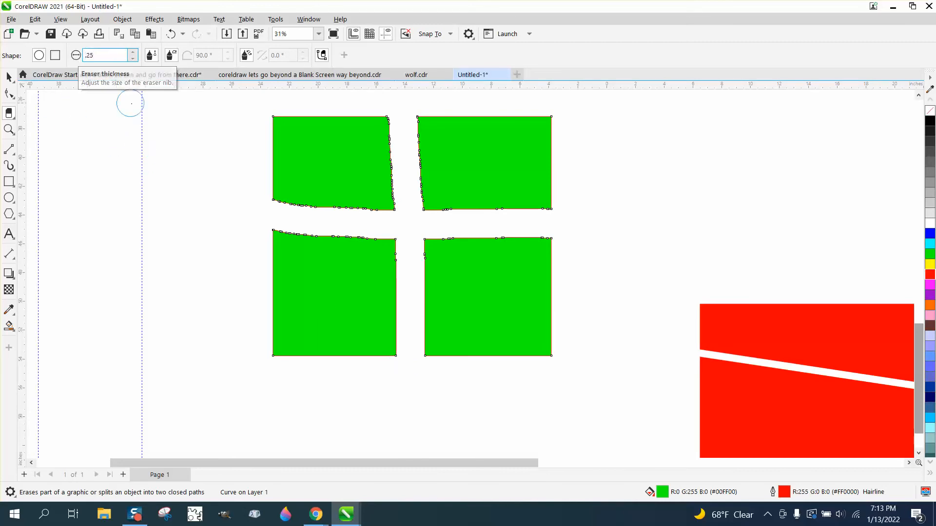
{"action": "key", "text": "Return"}
{"action": "left_click_drag", "start_coordinate": [277, 155], "coordinate": [564, 155]}
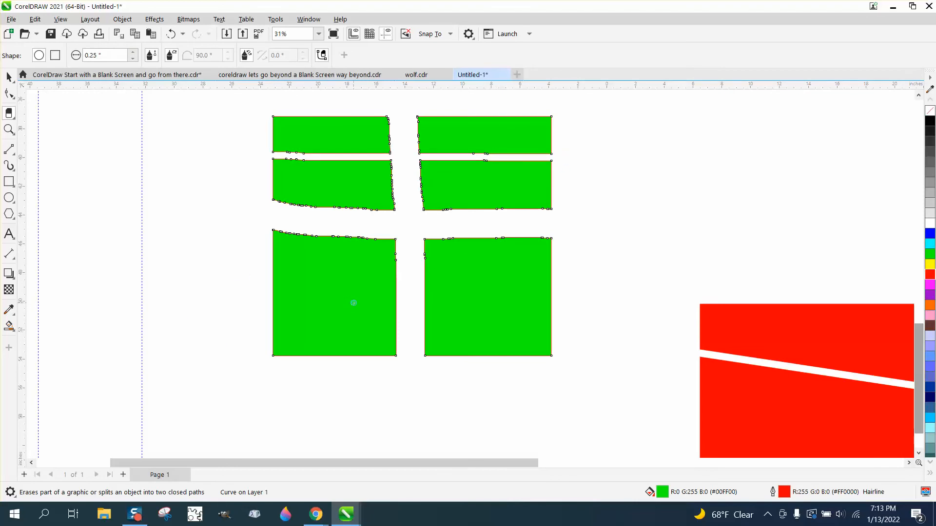
{"action": "mouse_move", "coordinate": [354, 303]}
{"action": "left_mouse_down"}
{"action": "mouse_move", "coordinate": [290, 288]}
{"action": "mouse_move", "coordinate": [315, 260]}
{"action": "mouse_move", "coordinate": [384, 283]}
{"action": "mouse_move", "coordinate": [380, 308]}
{"action": "mouse_move", "coordinate": [358, 305]}
{"action": "left_mouse_up"}
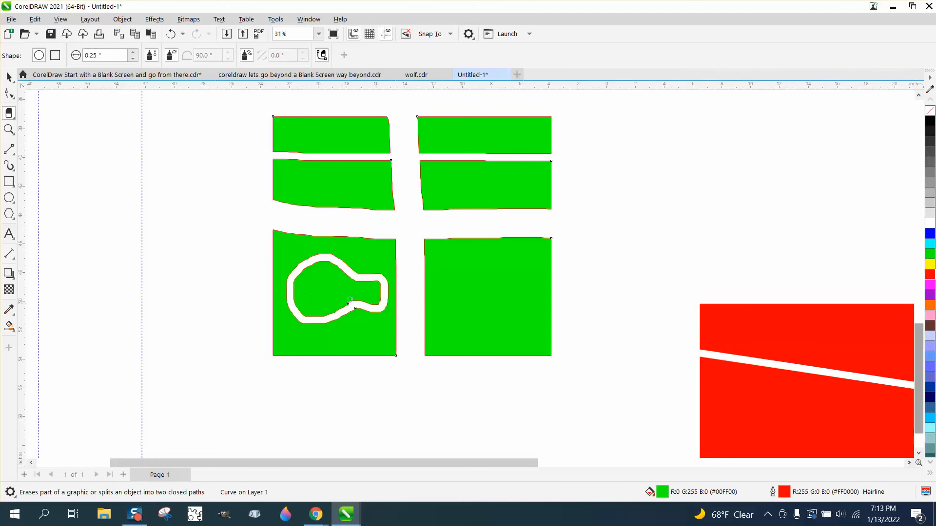
- Use Virtual Segment Delete on the crossing red lines to remove the top line's middle and outer segments, the left vertical's overhang, and the inner segments below
{"action": "scroll", "coordinate": [104, 200], "scroll_direction": "down", "scroll_amount": 1}
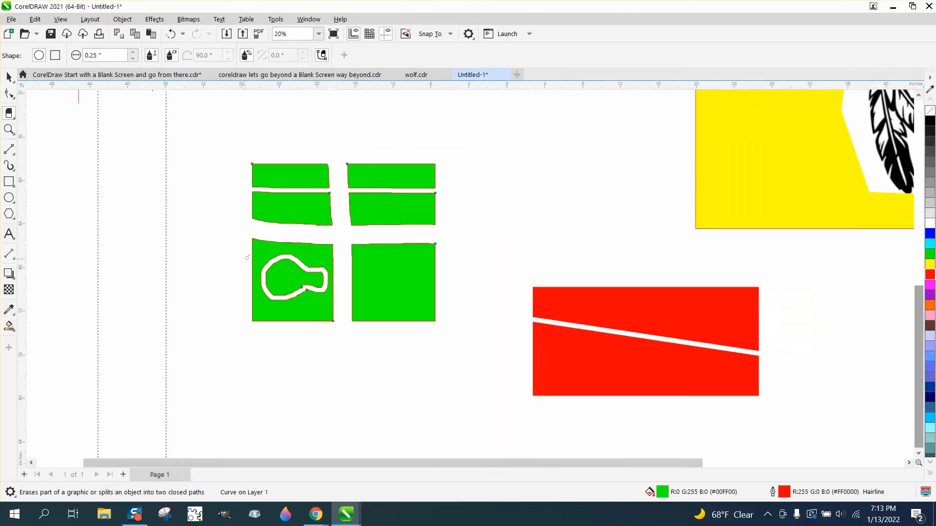
{"action": "left_click", "coordinate": [13, 120]}
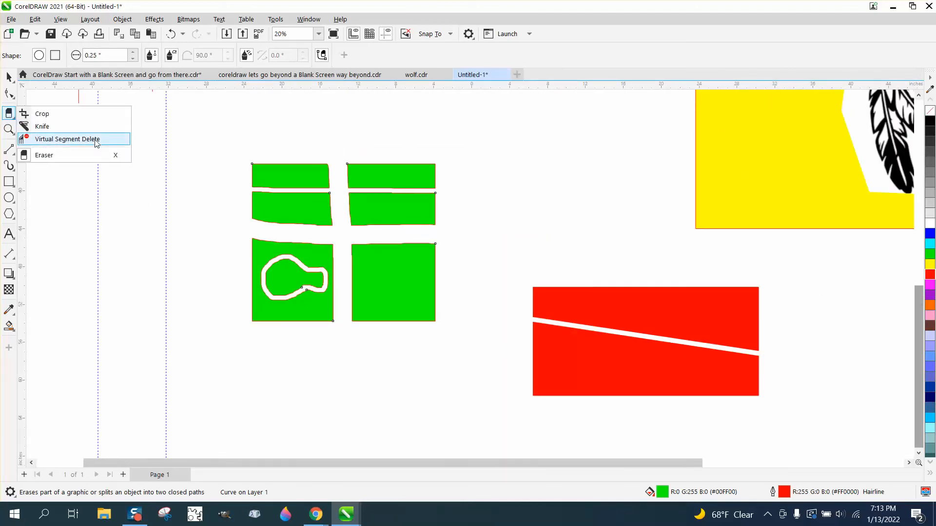
{"action": "left_click", "coordinate": [58, 143]}
{"action": "scroll", "coordinate": [177, 196], "scroll_direction": "down", "scroll_amount": 3}
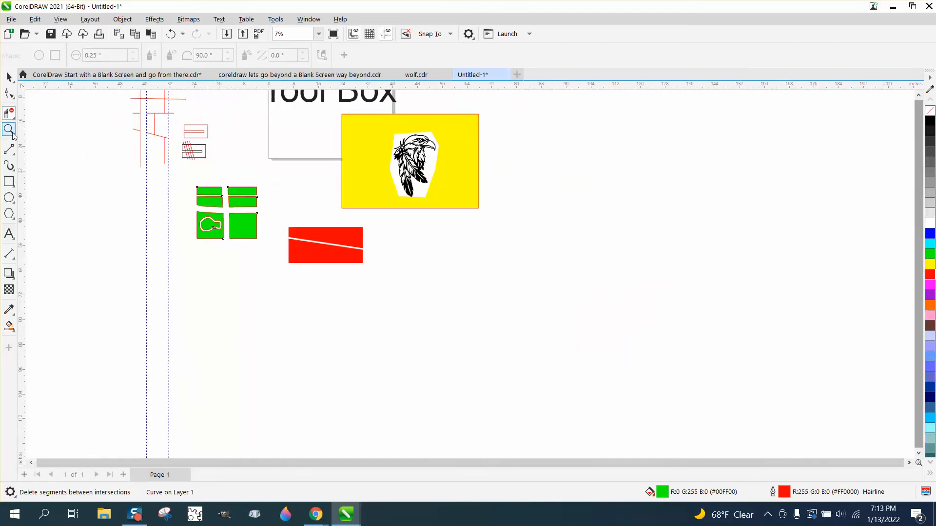
{"action": "left_click", "coordinate": [9, 130]}
{"action": "scroll", "coordinate": [171, 135], "scroll_direction": "down", "scroll_amount": 2}
{"action": "scroll", "coordinate": [202, 172], "scroll_direction": "up", "scroll_amount": 5}
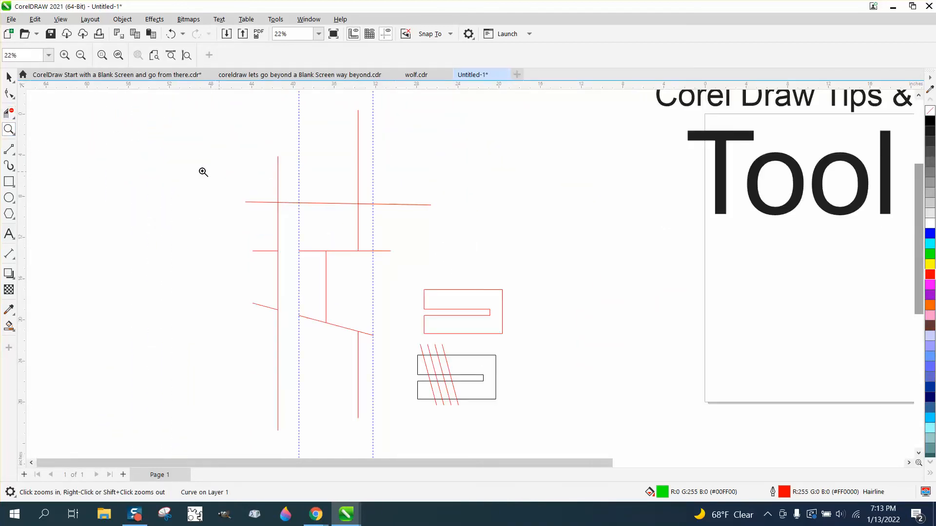
{"action": "left_click", "coordinate": [13, 117]}
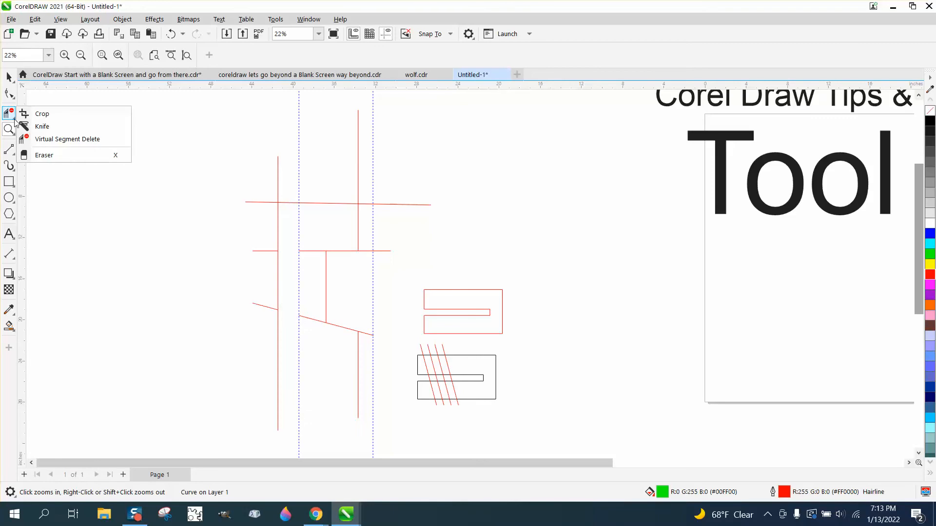
{"action": "left_click", "coordinate": [44, 152]}
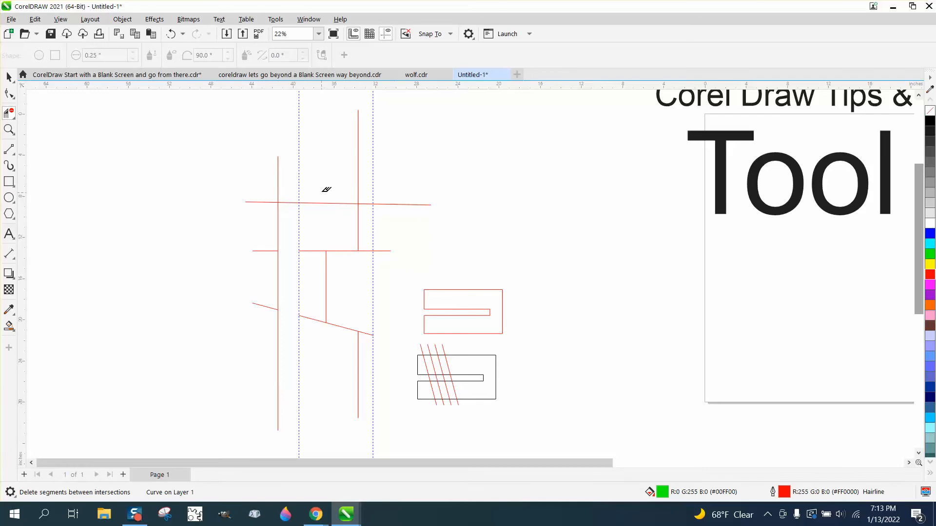
{"action": "left_click_drag", "start_coordinate": [326, 182], "coordinate": [327, 216]}
{"action": "left_click_drag", "start_coordinate": [401, 196], "coordinate": [403, 209]}
{"action": "mouse_move", "coordinate": [269, 185]}
{"action": "left_mouse_down"}
{"action": "mouse_move", "coordinate": [254, 221]}
{"action": "mouse_move", "coordinate": [287, 190]}
{"action": "left_mouse_up"}
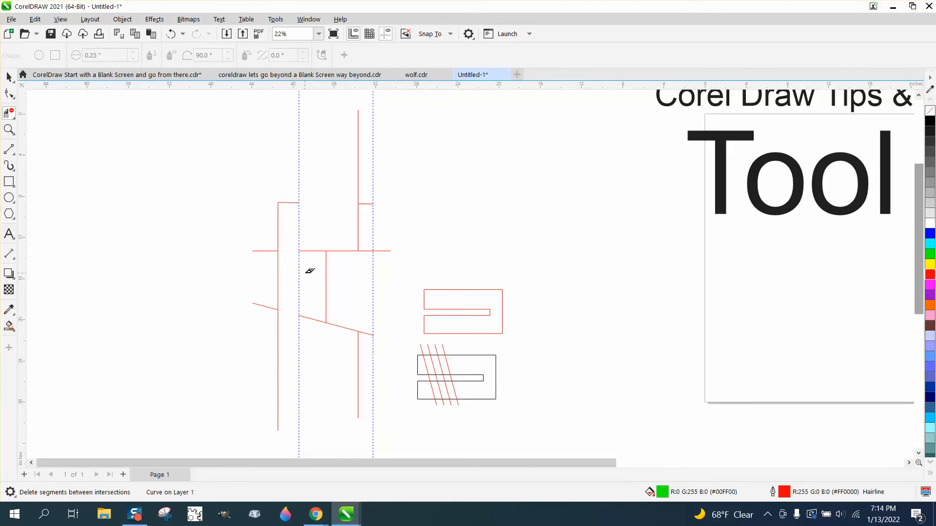
{"action": "left_click_drag", "start_coordinate": [321, 280], "coordinate": [339, 281]}
{"action": "left_click_drag", "start_coordinate": [324, 246], "coordinate": [328, 265]}
- Draw a rectangle about 10.2 by 7.2 inches beside the red lines and a steep straight line about 12.8 inches high crossing it
{"action": "left_click", "coordinate": [9, 181]}
{"action": "left_click_drag", "start_coordinate": [99, 181], "coordinate": [204, 255]}
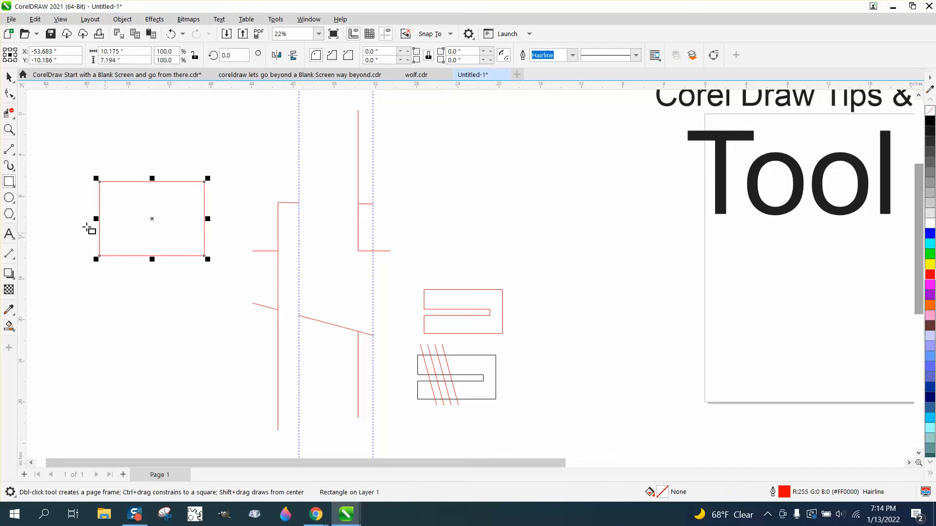
{"action": "left_click", "coordinate": [11, 150]}
{"action": "left_click", "coordinate": [50, 163]}
{"action": "left_click_drag", "start_coordinate": [133, 154], "coordinate": [141, 292]}
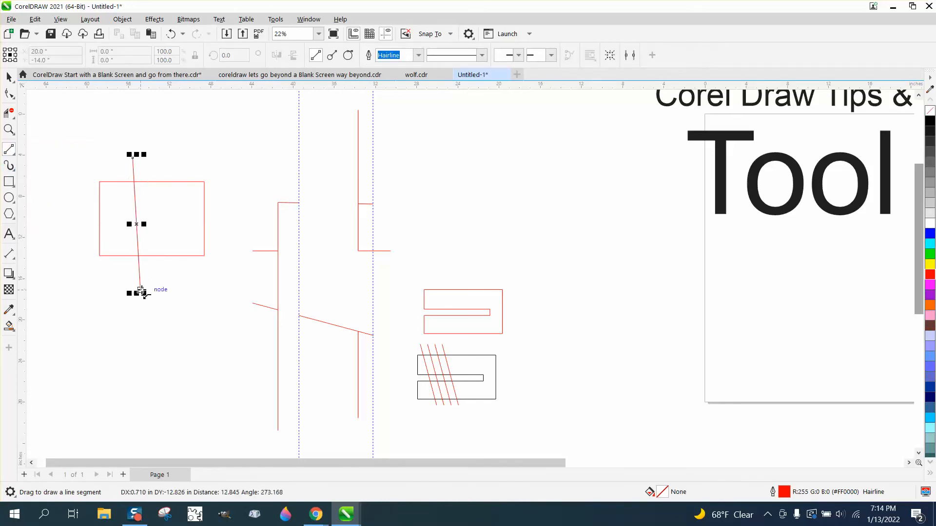
- Remove the part of the steep line inside the new rectangle using Virtual Segment Delete
{"action": "left_click", "coordinate": [15, 121]}
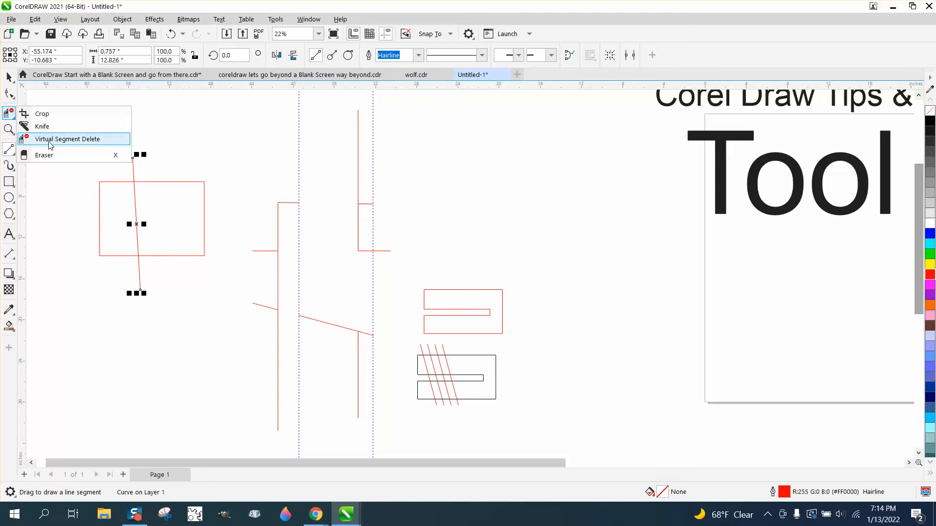
{"action": "left_click", "coordinate": [51, 141]}
{"action": "left_click_drag", "start_coordinate": [130, 200], "coordinate": [187, 211]}
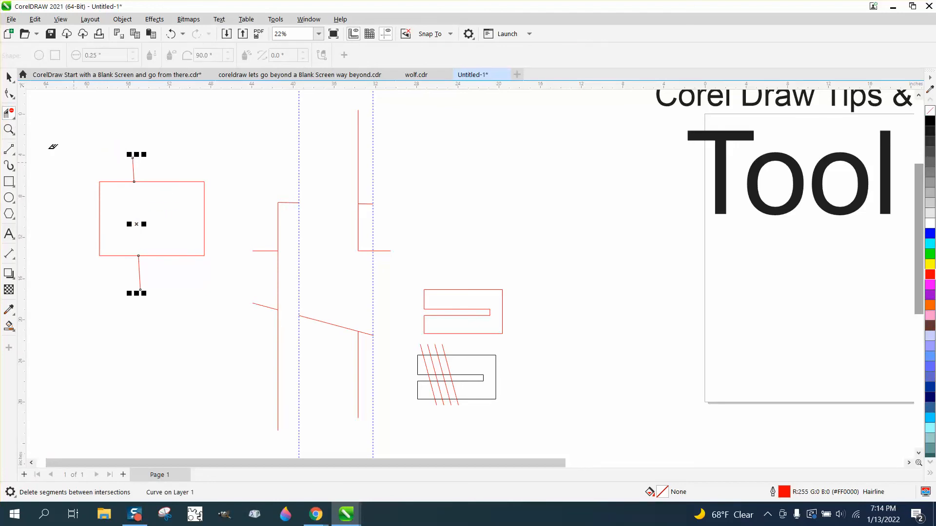
{"action": "key", "text": "space"}
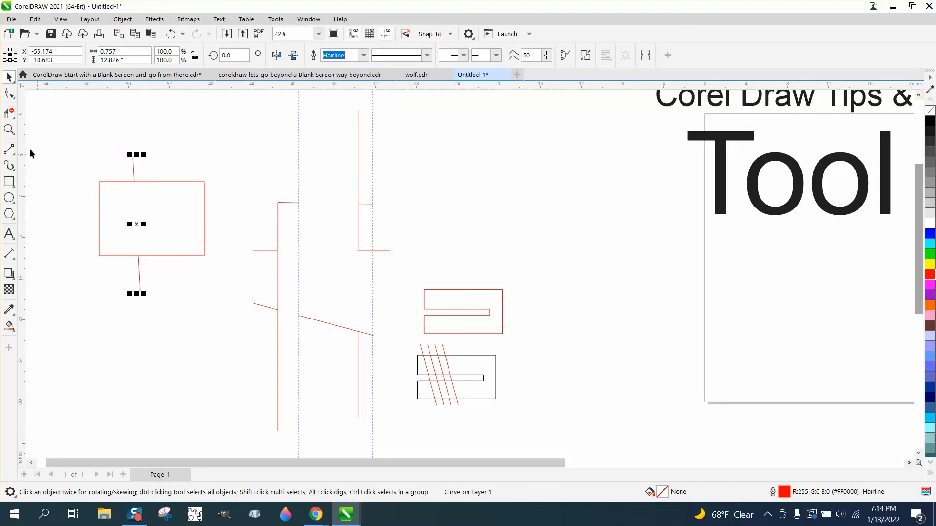
- Try Virtual Segment Delete across the slot of the black outlined shape with the red diagonals, and undo the deletion
{"action": "left_click", "coordinate": [9, 129]}
{"action": "left_click_drag", "start_coordinate": [379, 341], "coordinate": [554, 429]}
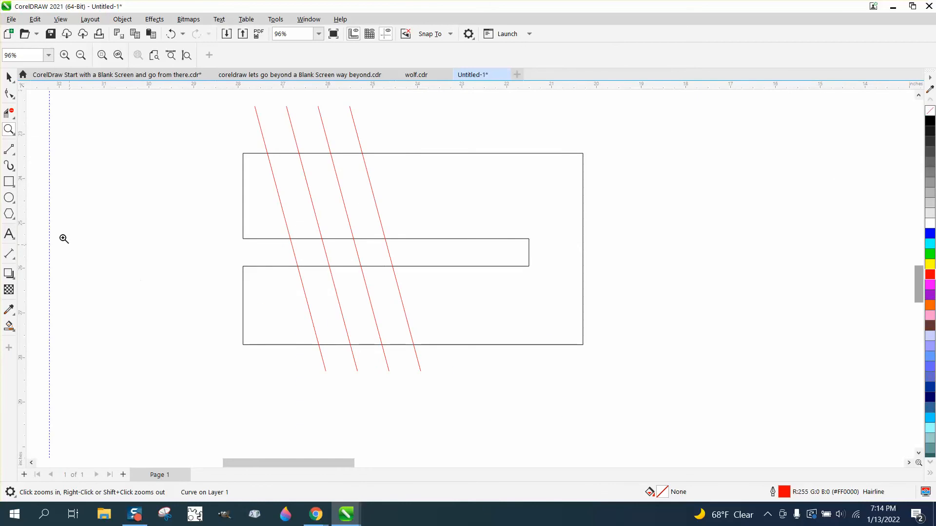
{"action": "left_click", "coordinate": [15, 120]}
{"action": "left_click", "coordinate": [64, 139]}
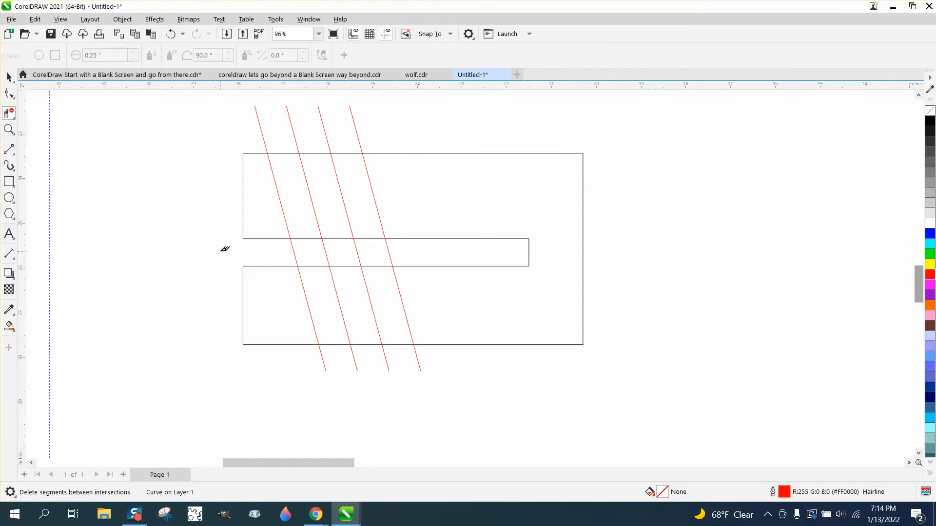
{"action": "left_click_drag", "start_coordinate": [220, 250], "coordinate": [453, 250]}
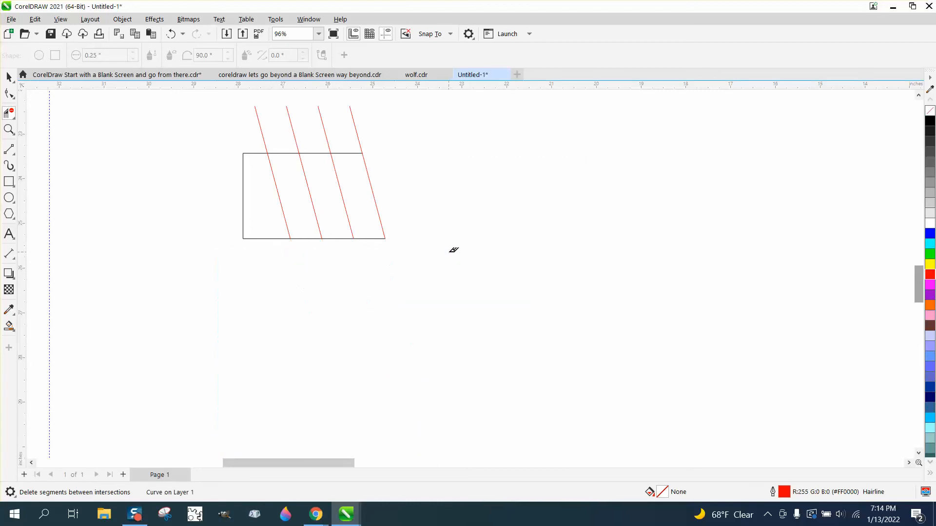
{"action": "left_click", "coordinate": [171, 34]}
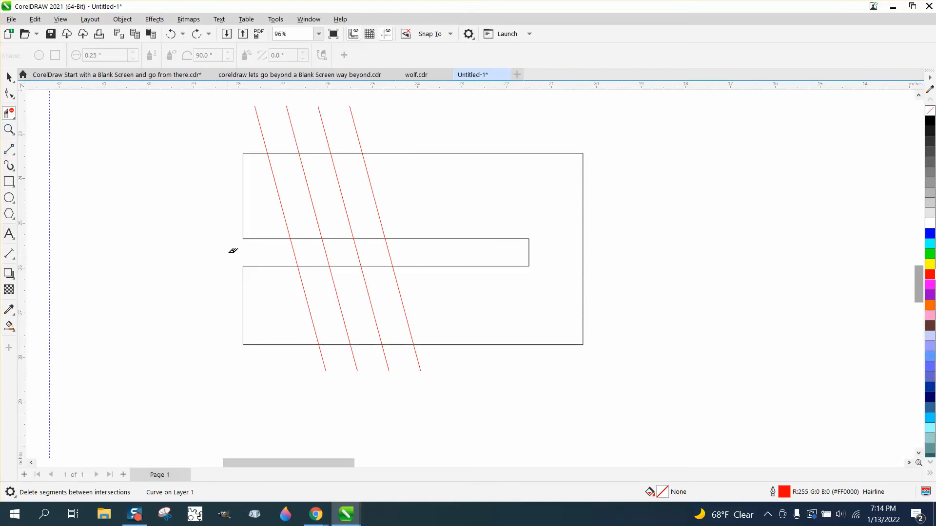
- Delete the red diagonal segments lying inside the black shape's slot and upper arm
{"action": "mouse_move", "coordinate": [229, 252]}
{"action": "left_mouse_down"}
{"action": "mouse_move", "coordinate": [418, 252]}
{"action": "mouse_move", "coordinate": [355, 249]}
{"action": "left_mouse_up"}
{"action": "left_click_drag", "start_coordinate": [247, 254], "coordinate": [283, 255]}
{"action": "left_click_drag", "start_coordinate": [399, 251], "coordinate": [522, 252]}
{"action": "left_click_drag", "start_coordinate": [271, 213], "coordinate": [411, 213]}
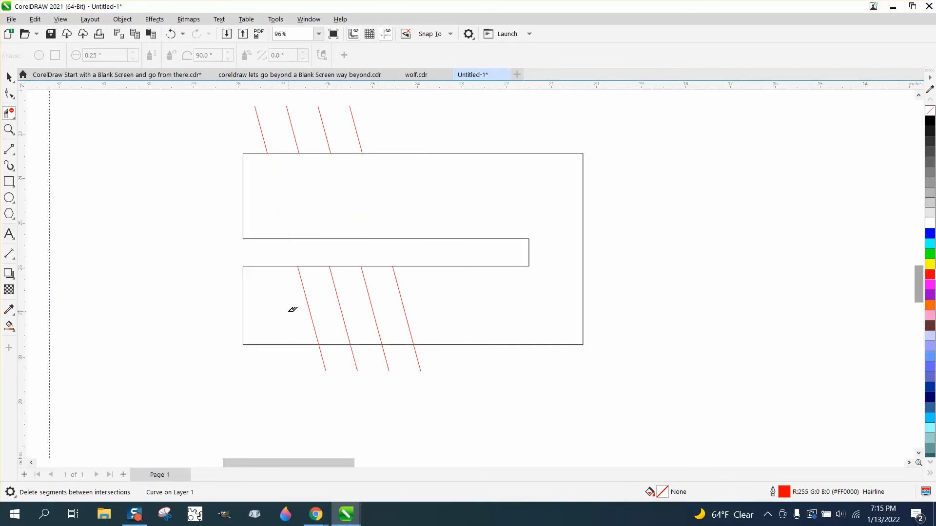
- Try deleting the red diagonal segments inside the black shape's lower arm with Virtual Segment Delete, and undo the deletion
{"action": "mouse_move", "coordinate": [281, 309]}
{"action": "left_mouse_down"}
{"action": "mouse_move", "coordinate": [292, 322]}
{"action": "mouse_move", "coordinate": [403, 323]}
{"action": "mouse_move", "coordinate": [434, 311]}
{"action": "left_mouse_up"}
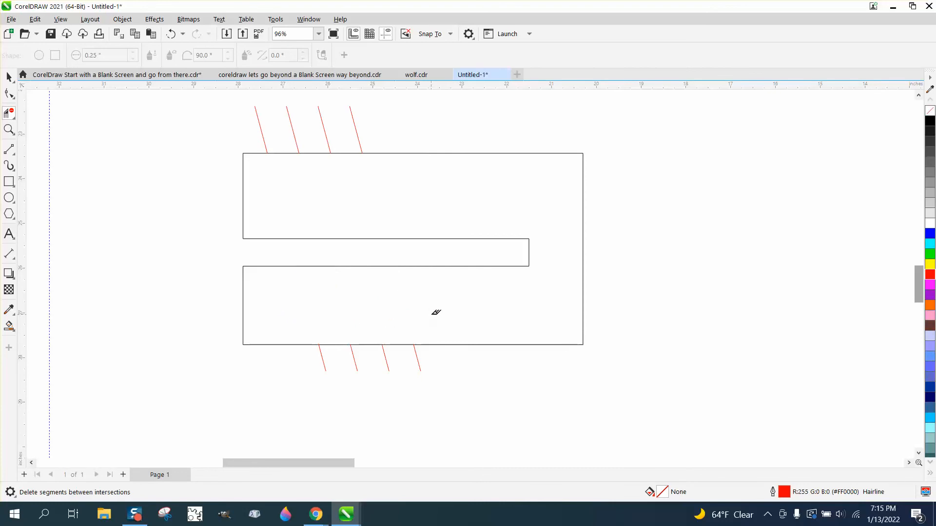
{"action": "left_click", "coordinate": [170, 33]}
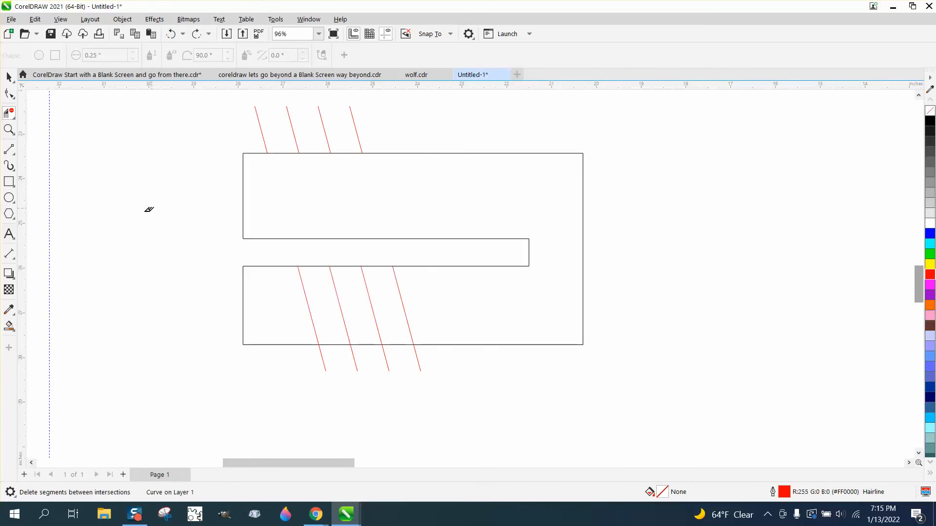
- Draw an ellipse about 2.8 inches wide and 1.17 inches high across the red diagonals in the black shape's lower arm
{"action": "left_click", "coordinate": [8, 198]}
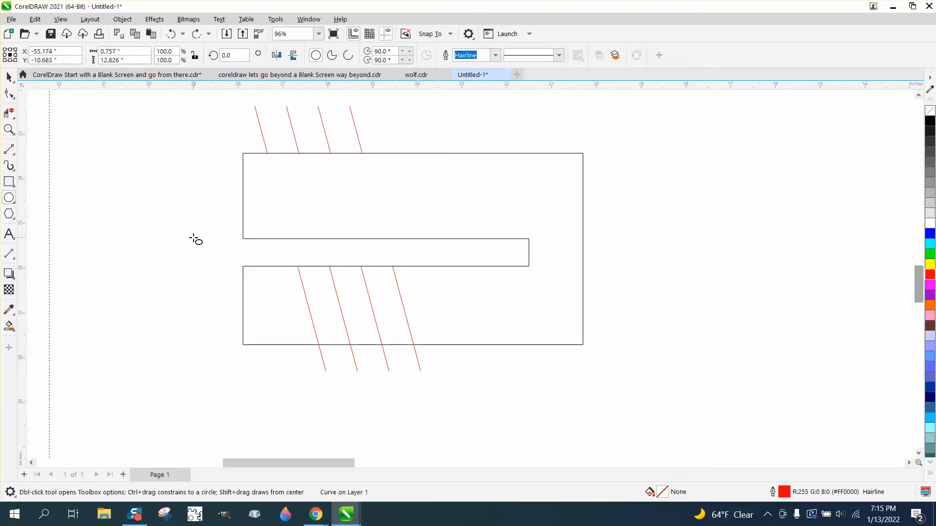
{"action": "left_click_drag", "start_coordinate": [193, 239], "coordinate": [423, 306]}
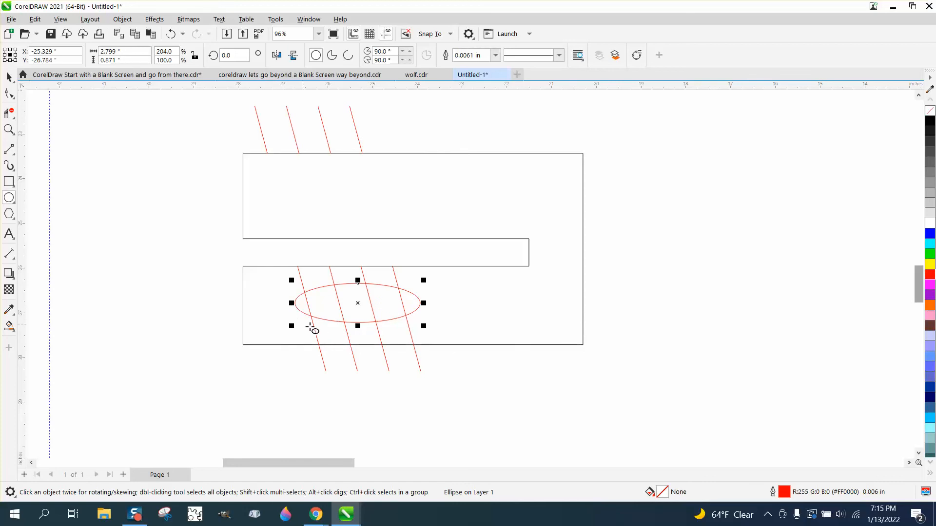
{"action": "left_click_drag", "start_coordinate": [357, 326], "coordinate": [358, 340]}
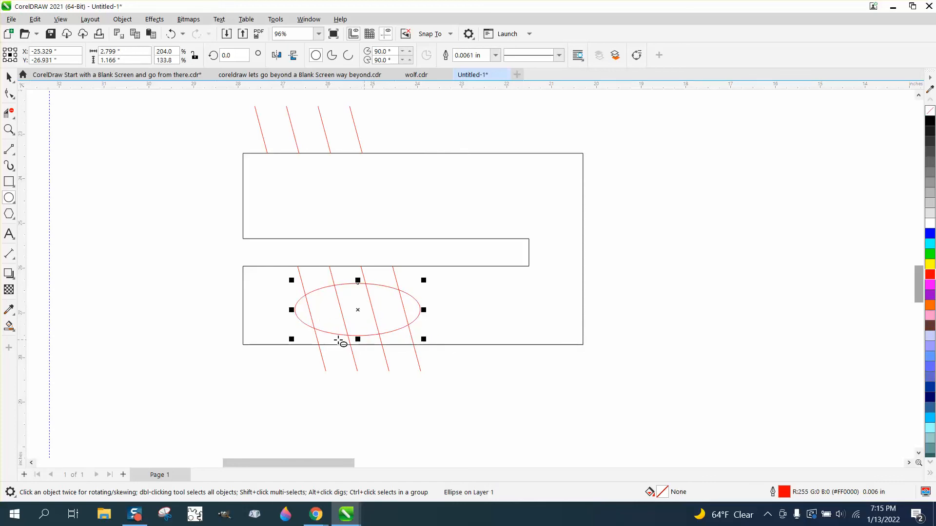
- Delete the diagonal segments between the ellipse and the lower arm's edges, and all but the rightmost segment inside the ellipse
{"action": "left_click", "coordinate": [9, 113]}
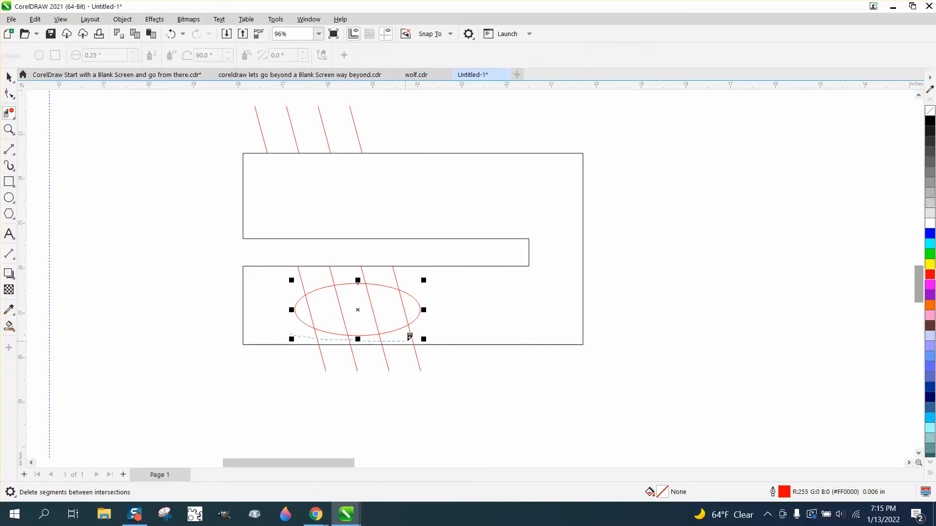
{"action": "left_click_drag", "start_coordinate": [432, 330], "coordinate": [433, 331]}
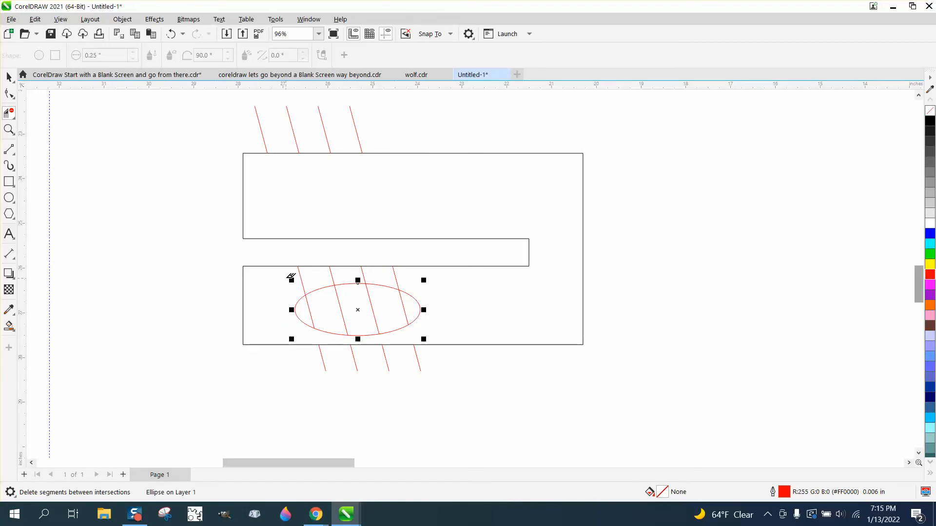
{"action": "left_click_drag", "start_coordinate": [287, 273], "coordinate": [420, 278]}
{"action": "left_click_drag", "start_coordinate": [404, 311], "coordinate": [308, 308]}
- Magnify the area around the ellipse in the black shape's lower arm with the Zoom tool
{"action": "scroll", "coordinate": [318, 301], "scroll_direction": "down", "scroll_amount": 2}
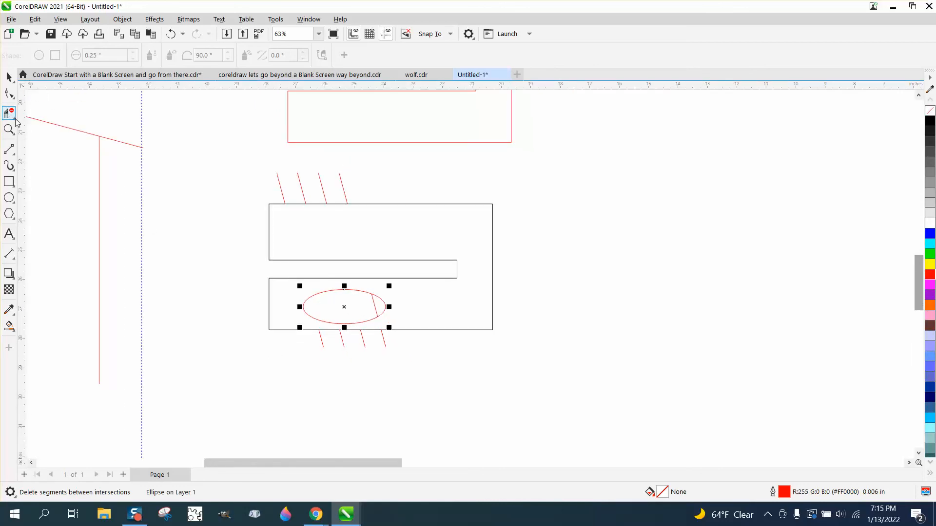
{"action": "mouse_move", "coordinate": [12, 129]}
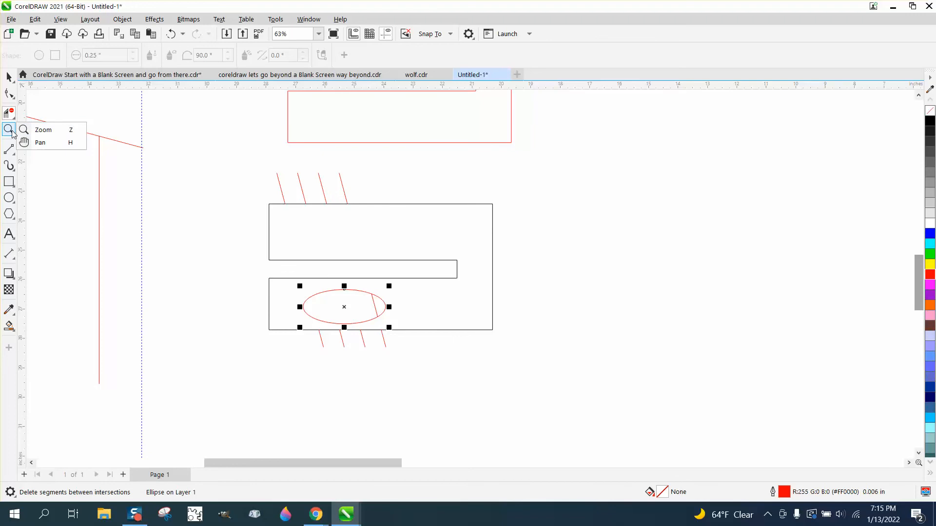
{"action": "left_click", "coordinate": [35, 130]}
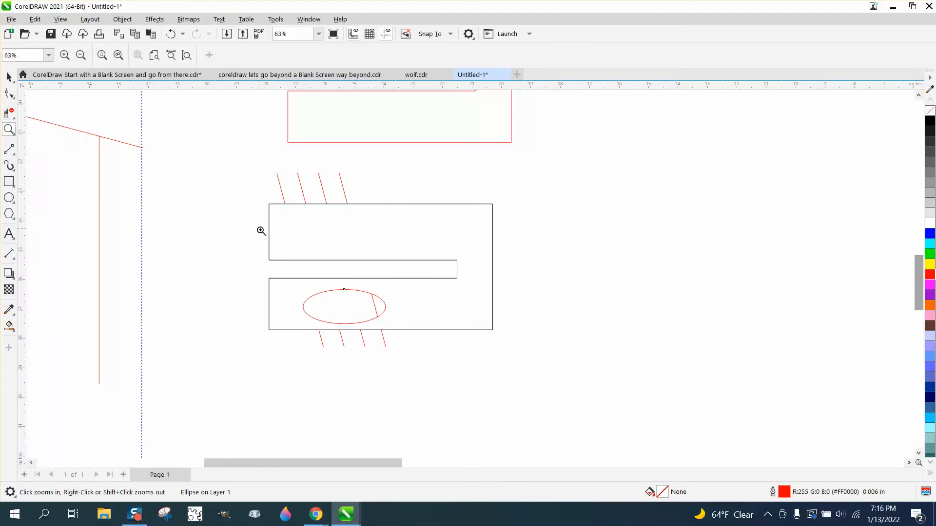
{"action": "left_click_drag", "start_coordinate": [415, 345], "coordinate": [416, 345]}
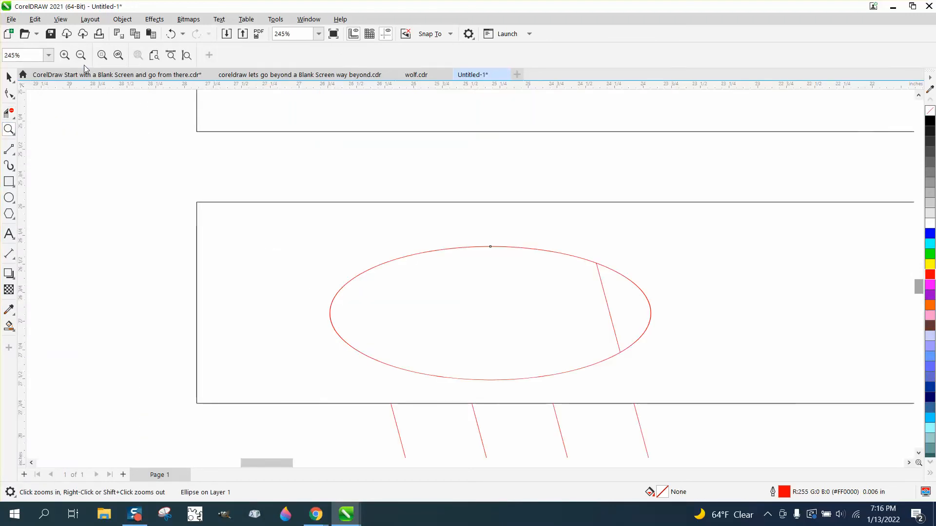
- Try the page-width, page-height and To Page zoom levels, and zoom out to show the surrounding artwork
{"action": "left_click", "coordinate": [170, 56]}
{"action": "left_click", "coordinate": [187, 56]}
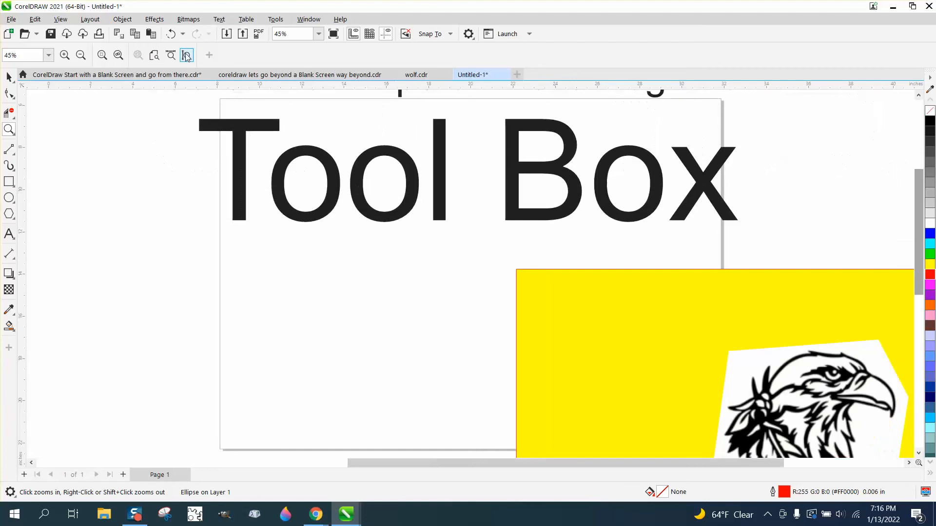
{"action": "left_click", "coordinate": [48, 56]}
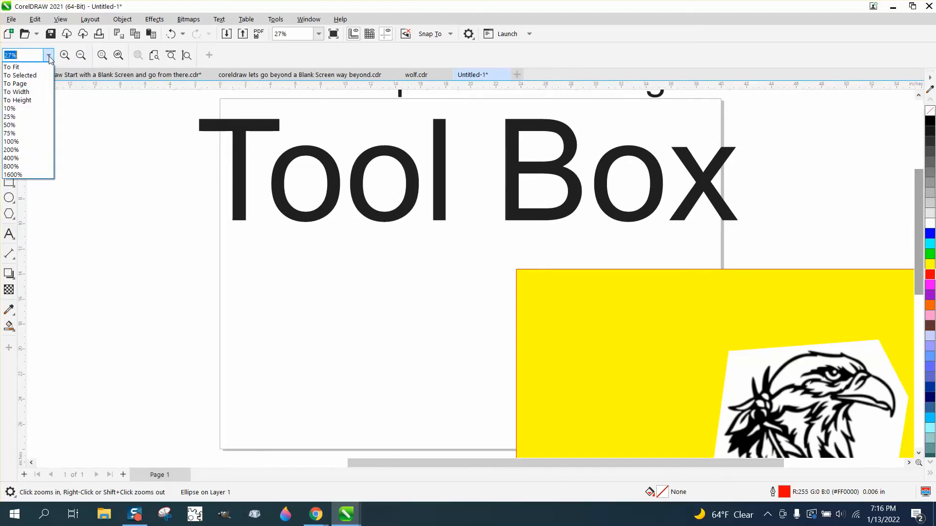
{"action": "left_click", "coordinate": [29, 83]}
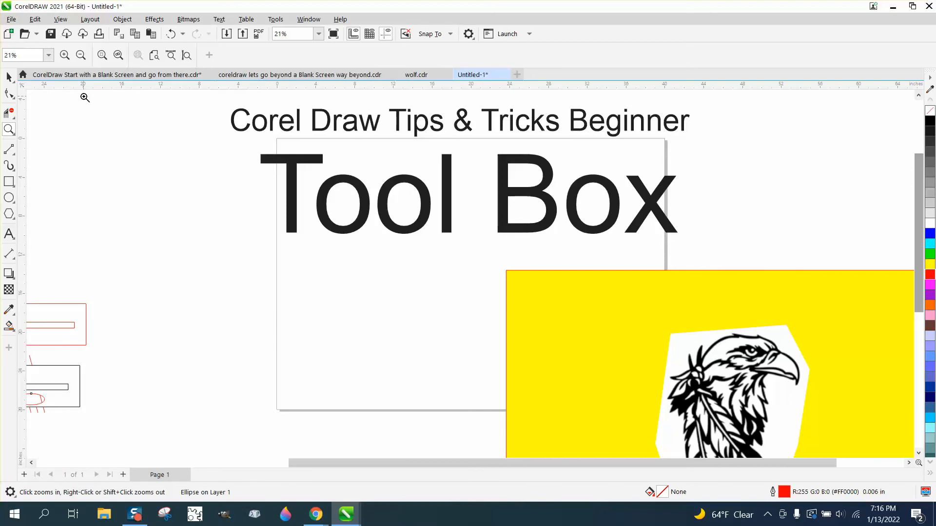
{"action": "scroll", "coordinate": [83, 97], "scroll_direction": "down", "scroll_amount": 1}
{"action": "scroll", "coordinate": [116, 101], "scroll_direction": "down", "scroll_amount": 1}
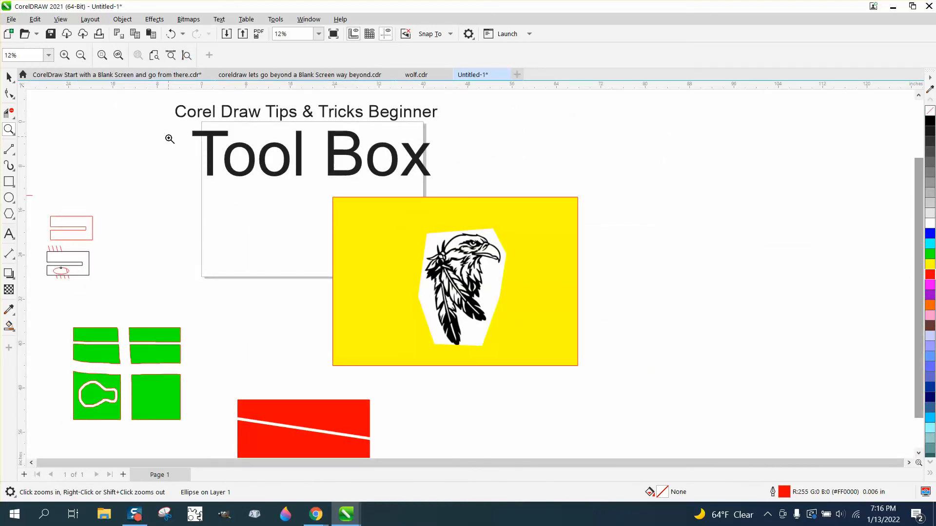
- Deselect the ellipse and toggle repeatedly between the Pick tool and the Zoom tool
{"action": "left_click", "coordinate": [9, 77]}
{"action": "left_click", "coordinate": [119, 158]}
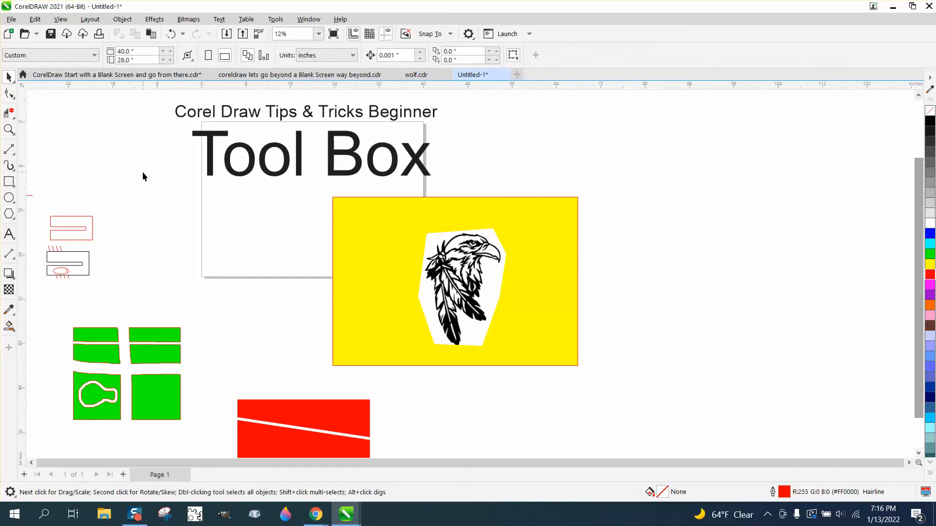
{"action": "key", "text": "z"}
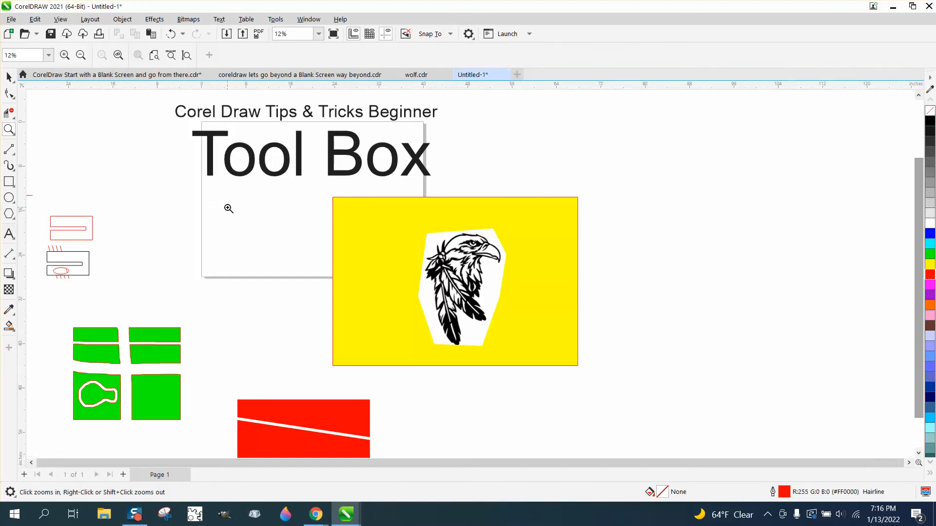
{"action": "key", "text": "space"}
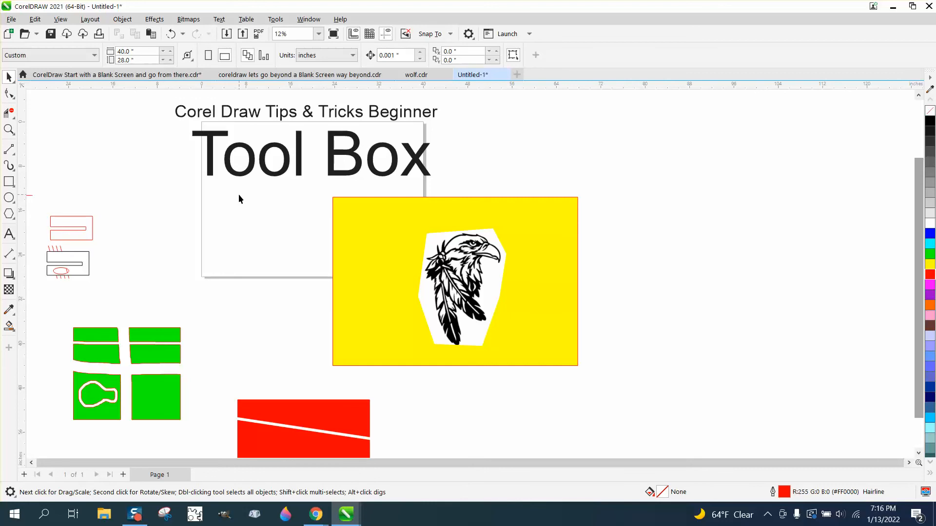
{"action": "left_click", "coordinate": [9, 130]}
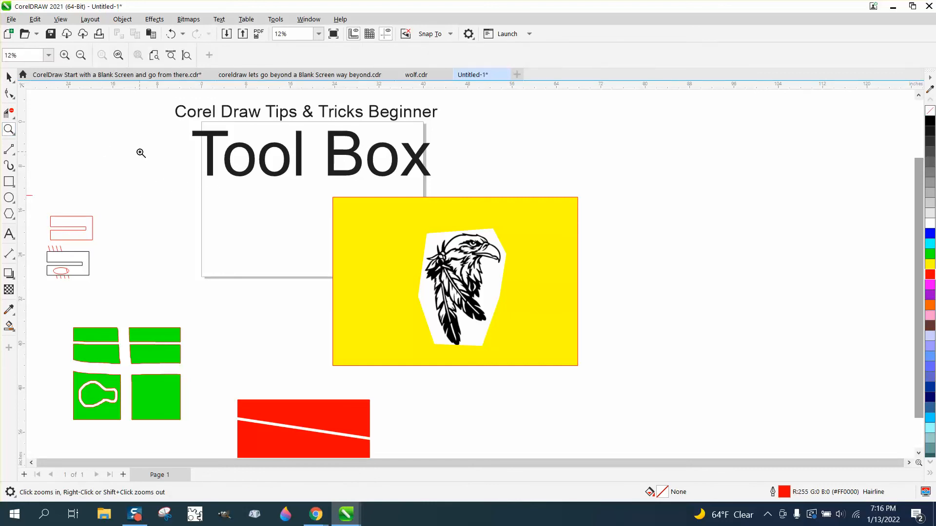
{"action": "key", "text": "space"}
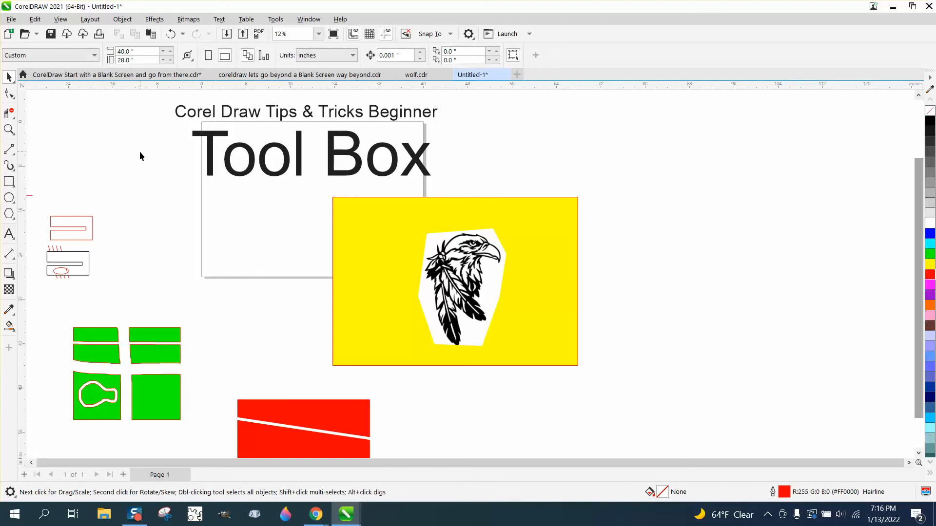
{"action": "key", "text": "space"}
{"action": "key", "text": "space"}
{"action": "key", "text": "space"}
{"action": "key", "text": "space"}
{"action": "key", "text": "space"}
{"action": "key", "text": "space"}
{"action": "key", "text": "space"}
{"action": "key", "text": "space"}
- Move around the drawing with the Pan tool, combining it with zooming in and out over the sample shapes
{"action": "left_click", "coordinate": [11, 133]}
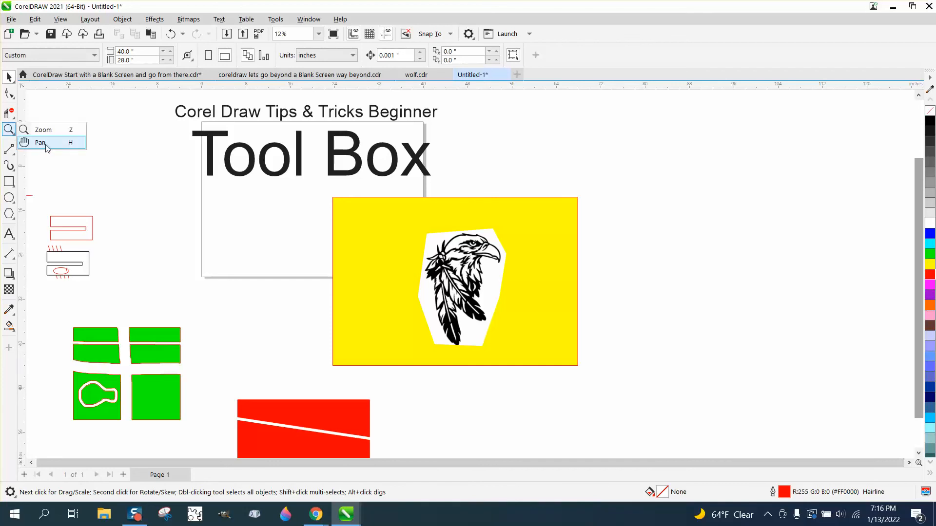
{"action": "left_click", "coordinate": [39, 142]}
{"action": "mouse_move", "coordinate": [217, 170]}
{"action": "left_mouse_down"}
{"action": "mouse_move", "coordinate": [306, 201]}
{"action": "mouse_move", "coordinate": [338, 170]}
{"action": "mouse_move", "coordinate": [272, 220]}
{"action": "mouse_move", "coordinate": [465, 216]}
{"action": "mouse_move", "coordinate": [453, 172]}
{"action": "mouse_move", "coordinate": [310, 224]}
{"action": "mouse_move", "coordinate": [149, 235]}
{"action": "mouse_move", "coordinate": [444, 164]}
{"action": "left_mouse_up"}
{"action": "scroll", "coordinate": [271, 195], "scroll_direction": "up", "scroll_amount": 2}
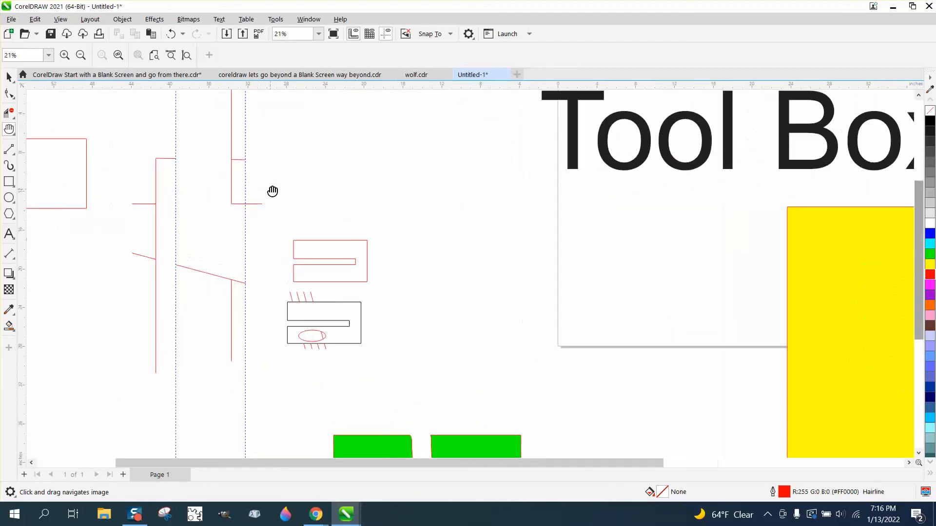
{"action": "scroll", "coordinate": [271, 191], "scroll_direction": "down", "scroll_amount": 3}
{"action": "scroll", "coordinate": [271, 190], "scroll_direction": "down", "scroll_amount": 1}
{"action": "scroll", "coordinate": [270, 189], "scroll_direction": "up", "scroll_amount": 5}
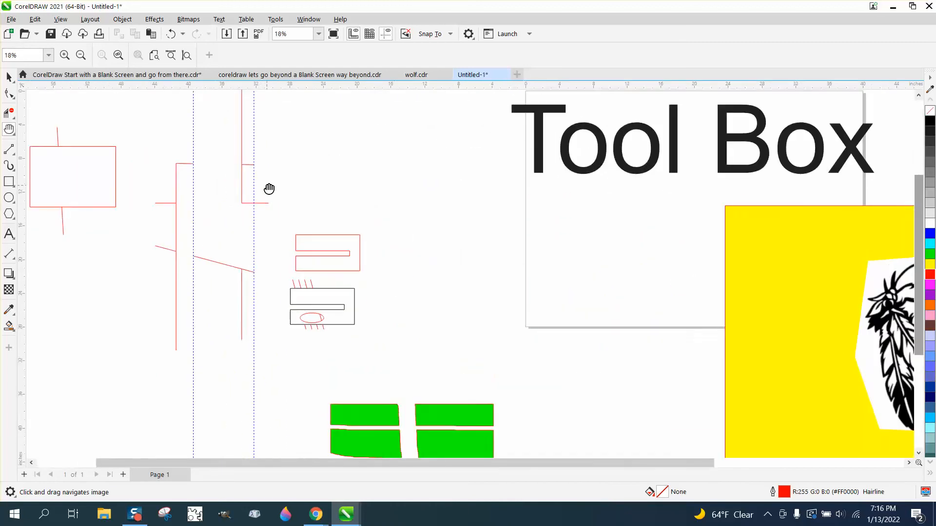
{"action": "scroll", "coordinate": [269, 188], "scroll_direction": "down", "scroll_amount": 6}
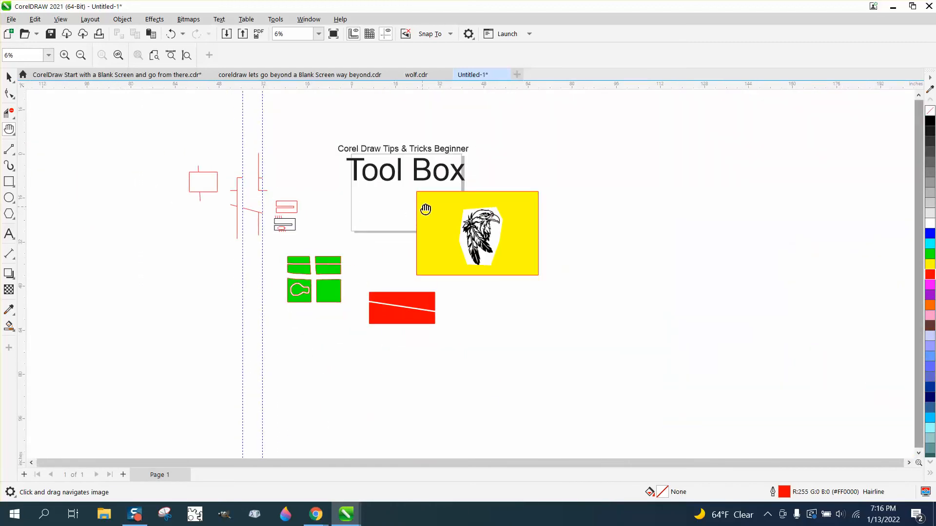
{"action": "left_click_drag", "start_coordinate": [426, 209], "coordinate": [402, 226]}
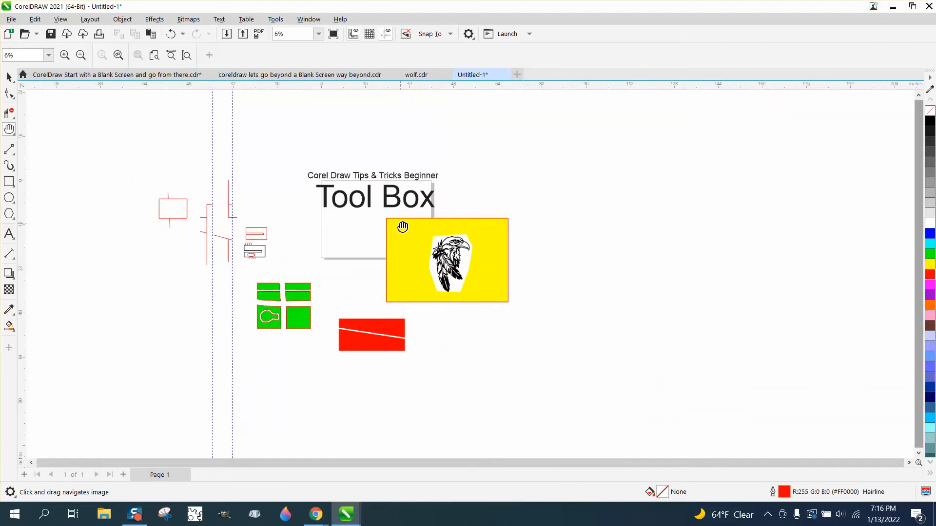
- Zoom in on the yellow rectangle containing the eagle image with the Zoom tool
{"action": "left_click", "coordinate": [14, 135]}
{"action": "left_click", "coordinate": [39, 130]}
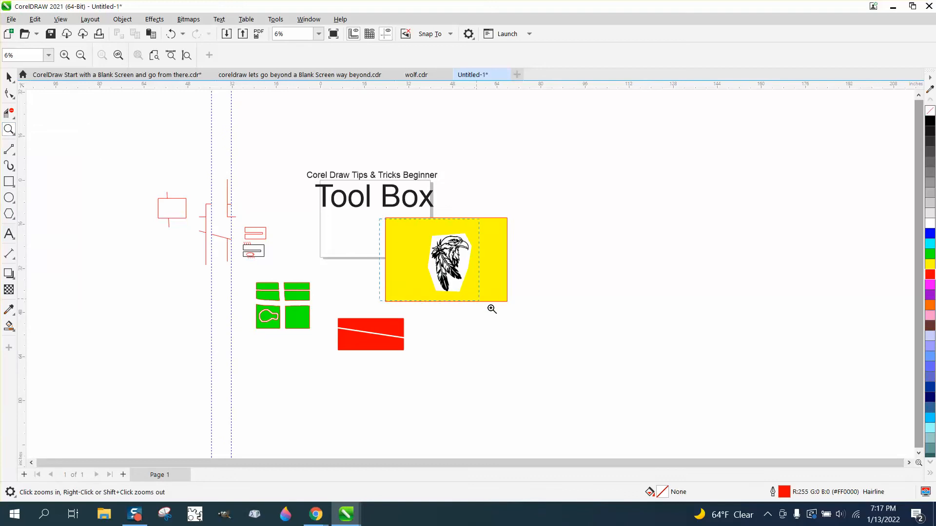